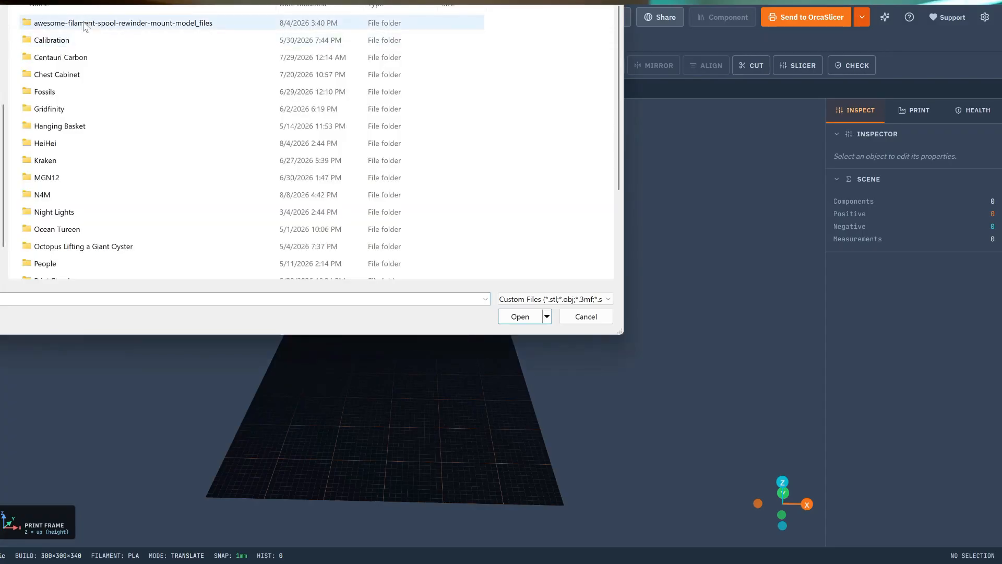
Import spooler-mount-right.stl from the awesome-filament-spool-rewinder-mount-model_files folder and clear the workspace with a new project.
double_click(84, 22)
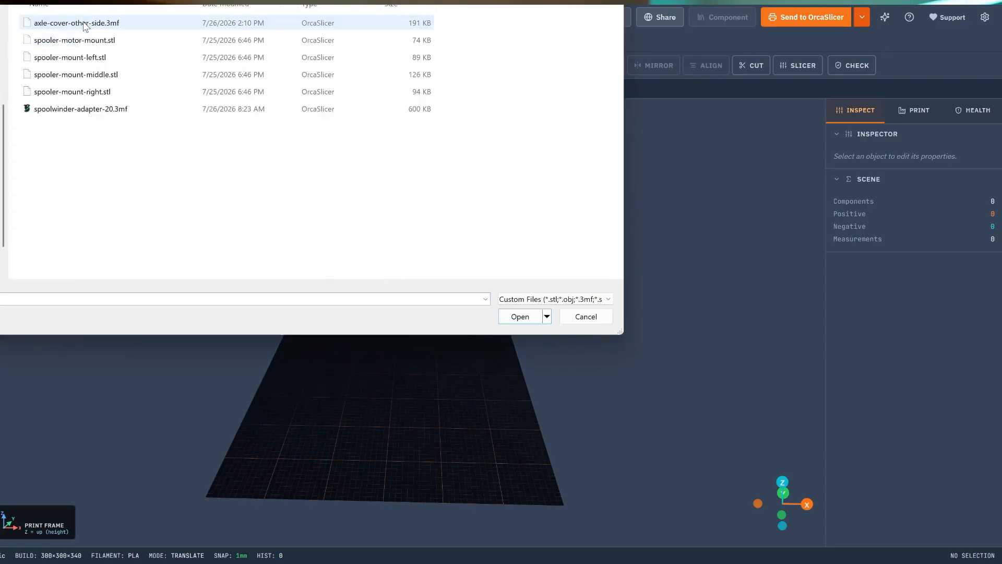
double_click(88, 91)
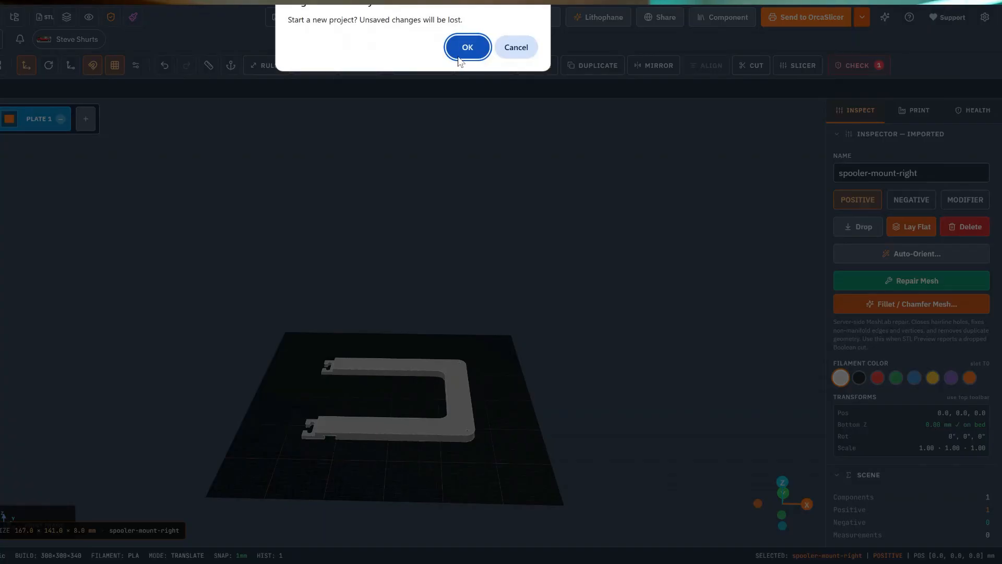
click(458, 55)
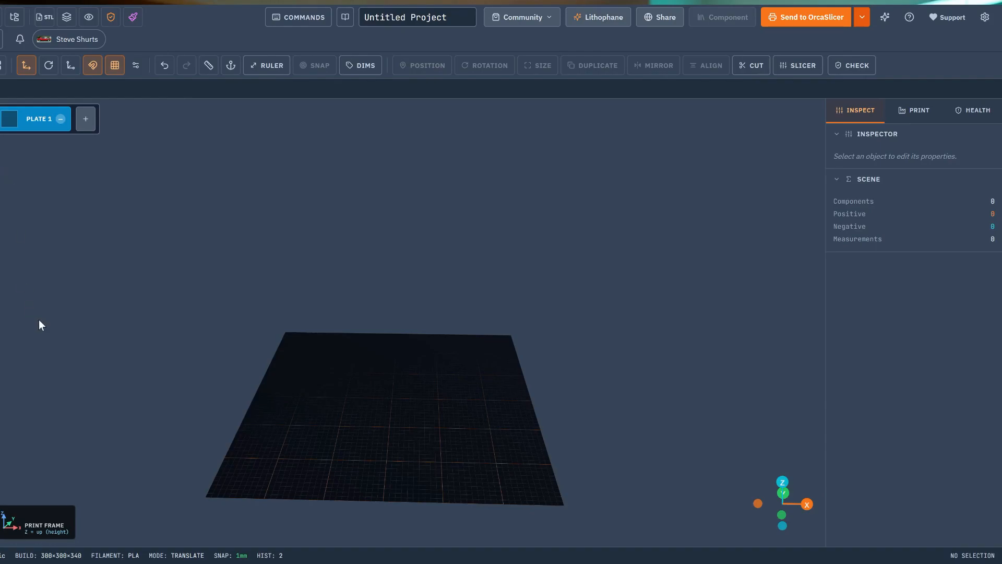
Import spoolwinder-adapter-20.3mf from the file manager window and discard it by starting a new project.
key(alt+Tab)
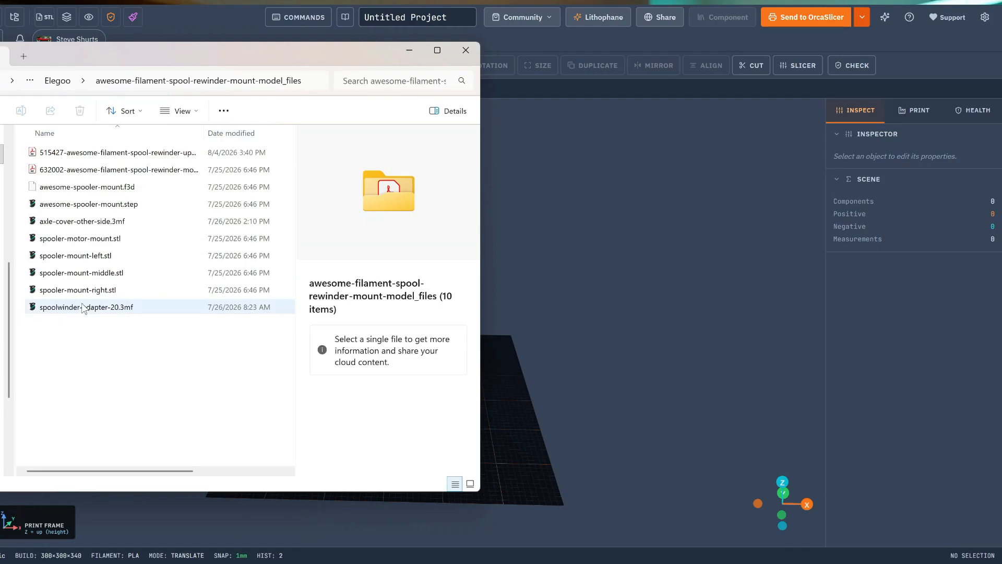
drag(85, 308, 516, 421)
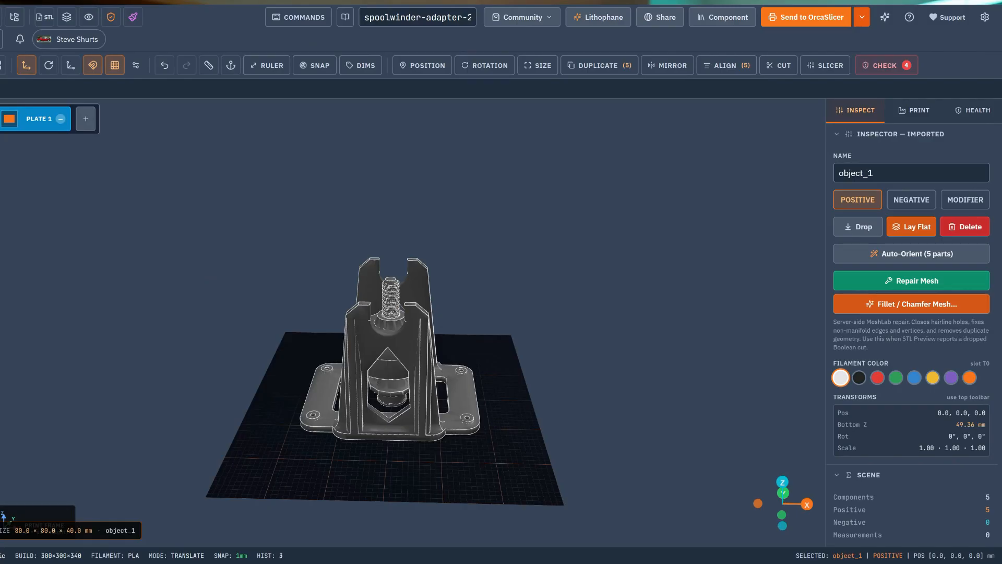
click(0, 17)
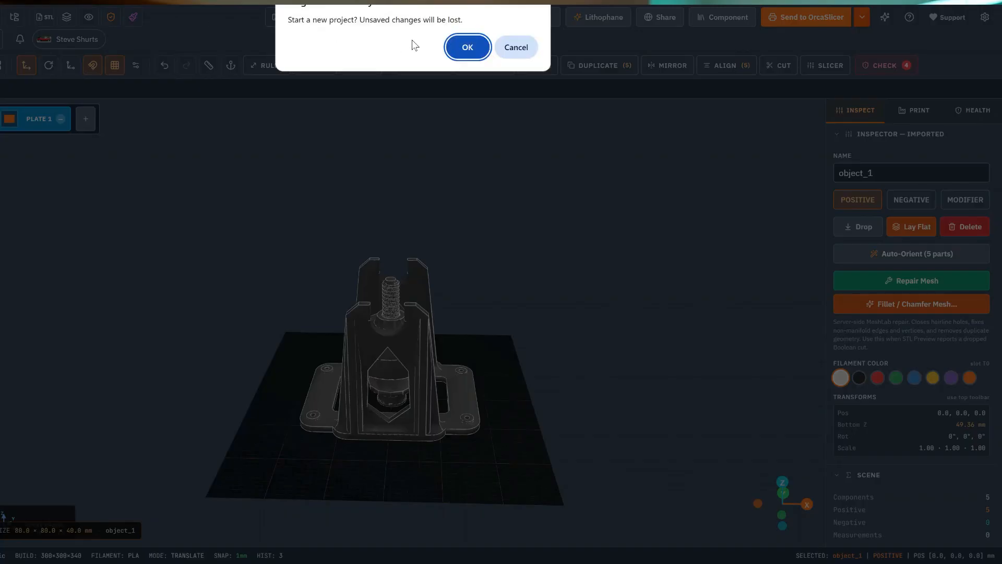
click(469, 47)
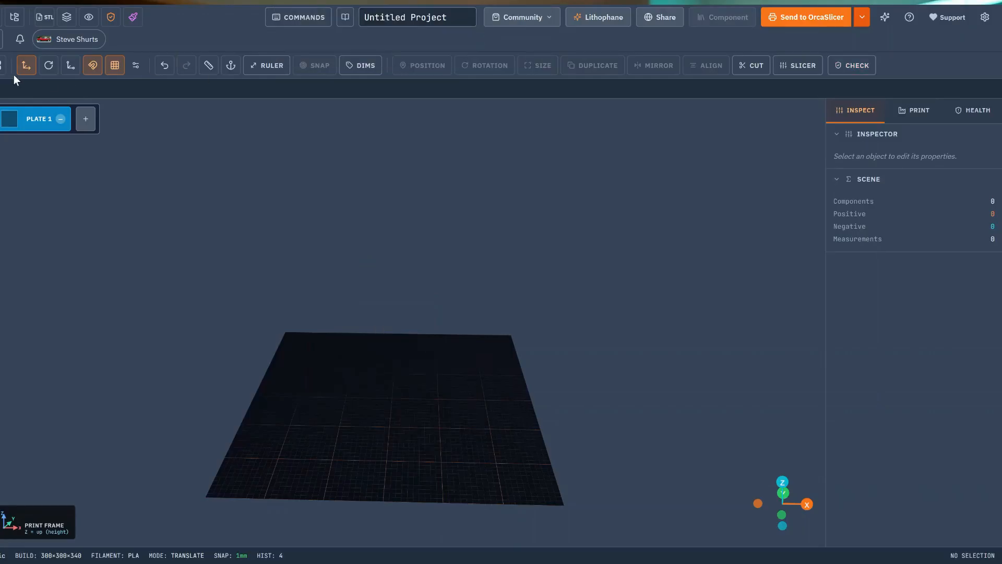
Import only spooler-mount-left.stl and spooler-mount-middle.stl from the archive awesome-filament-spool-rewinder-mount-model_files.zip.
click(1, 17)
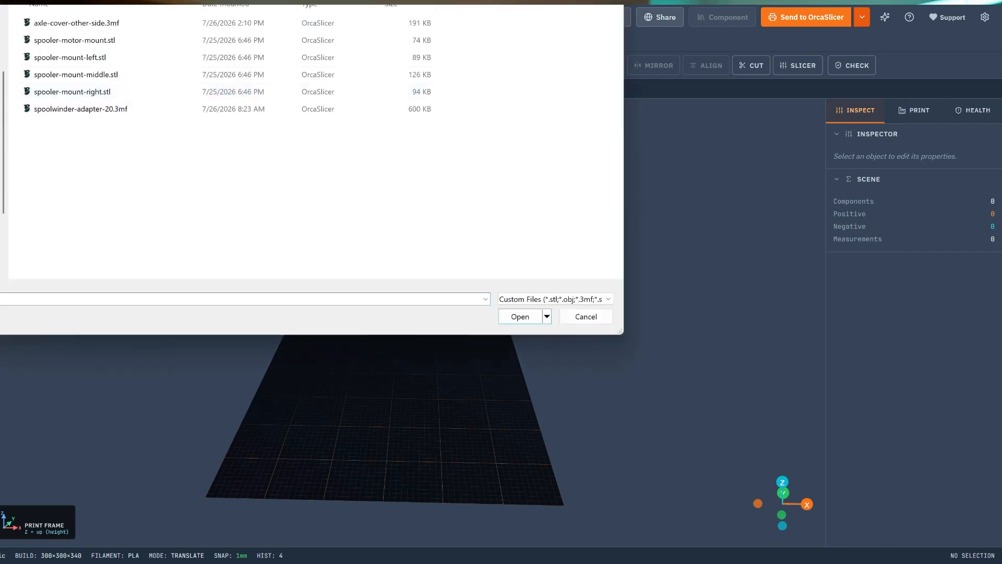
scroll(127, 134, down, 3)
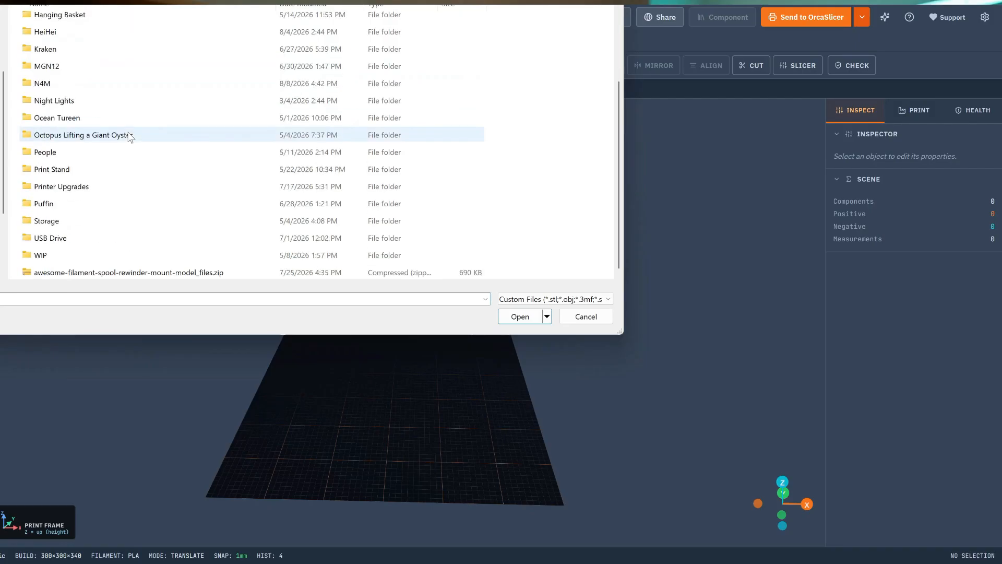
double_click(120, 272)
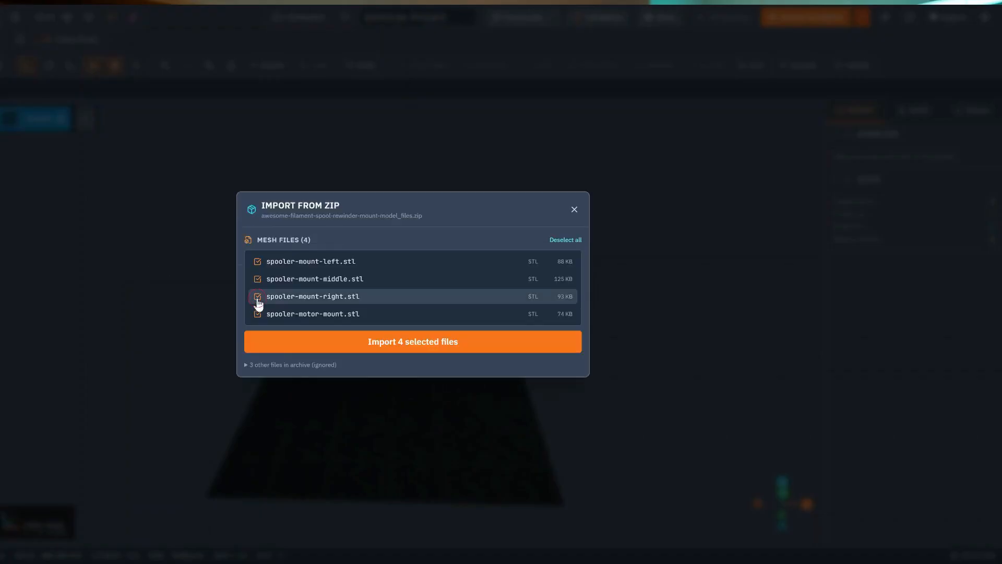
click(257, 296)
click(258, 314)
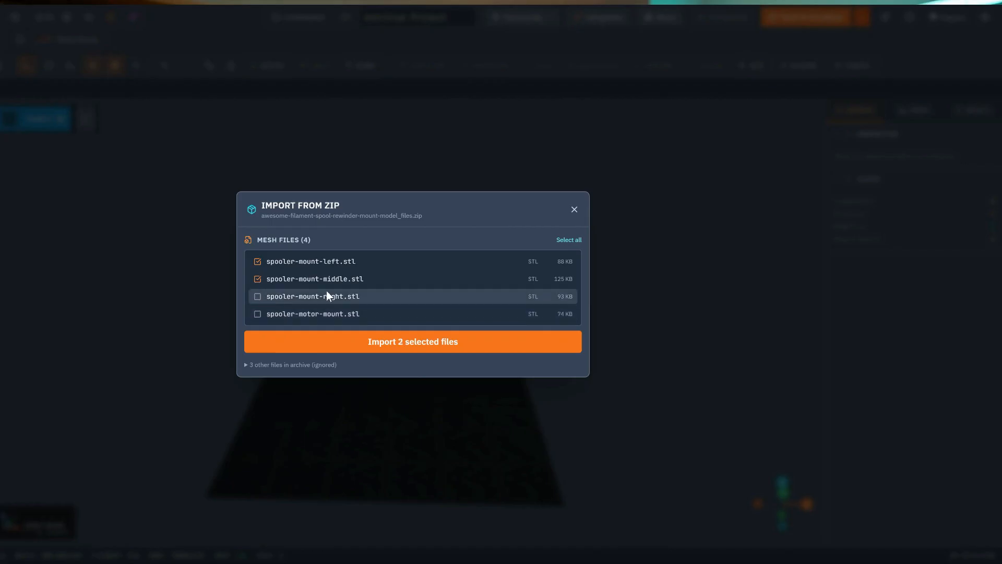
click(365, 347)
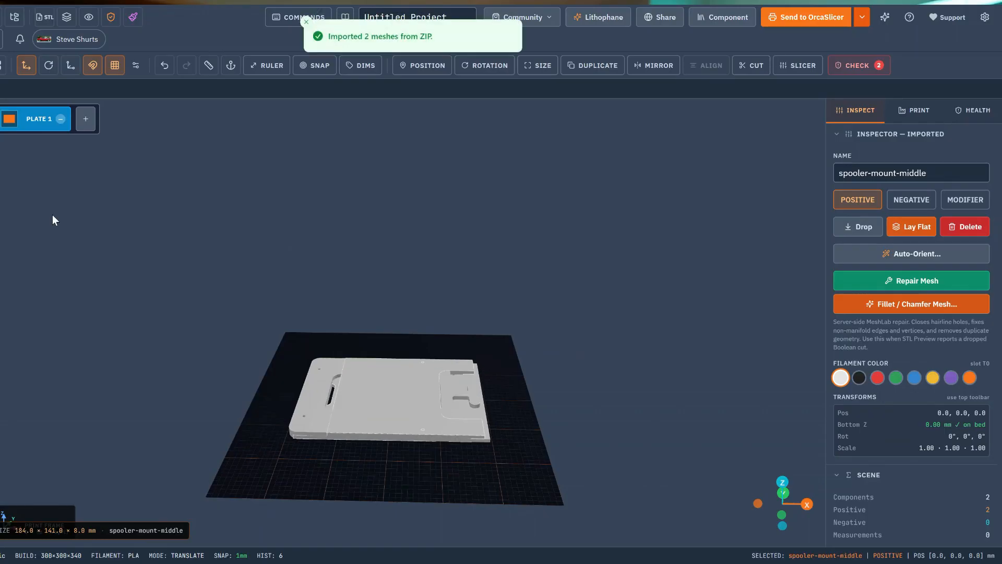
Add a second plate, move spooler-mount-middle from Plate 1 to Plate 2, and check both plates.
click(86, 120)
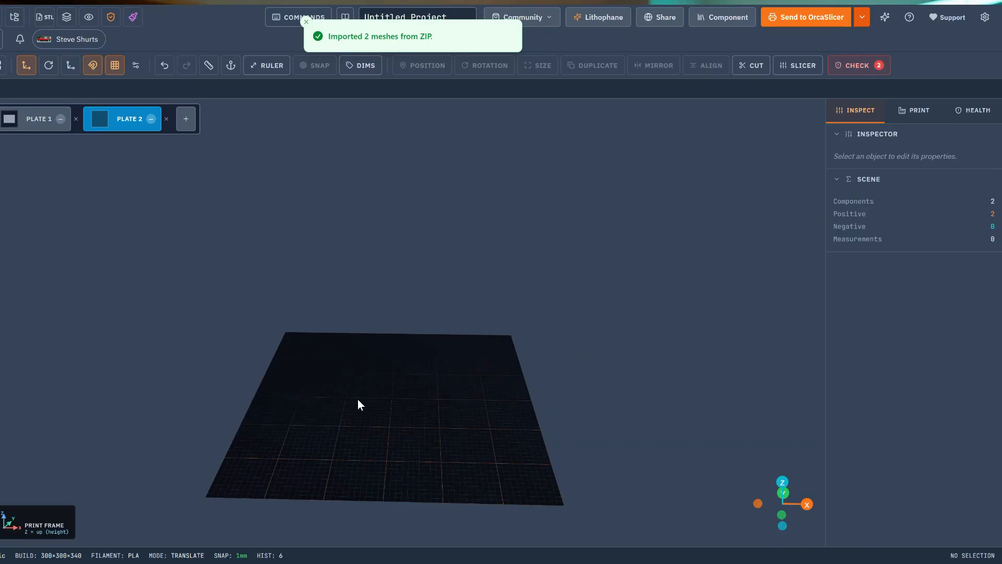
click(45, 124)
click(395, 401)
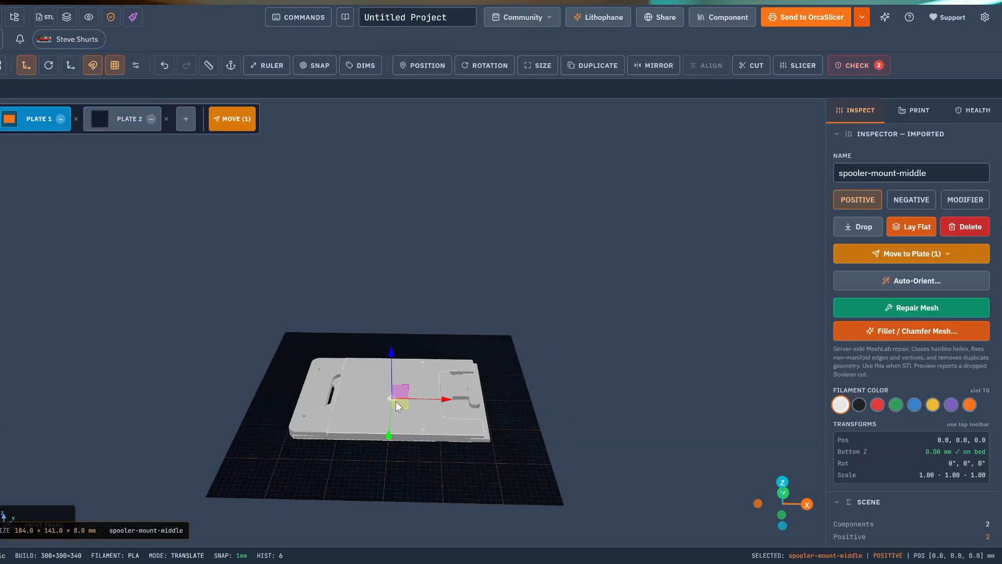
click(250, 127)
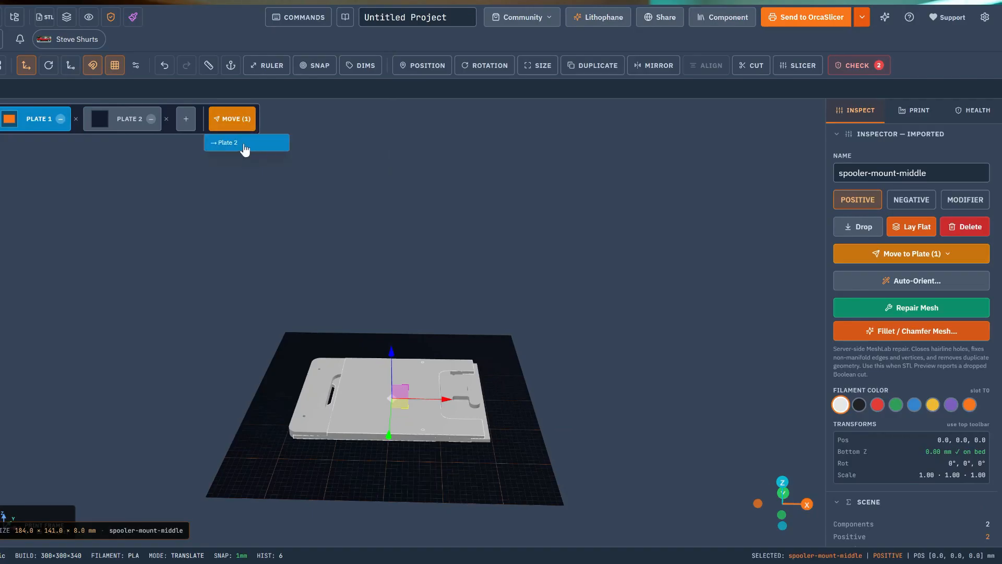
click(245, 146)
click(119, 120)
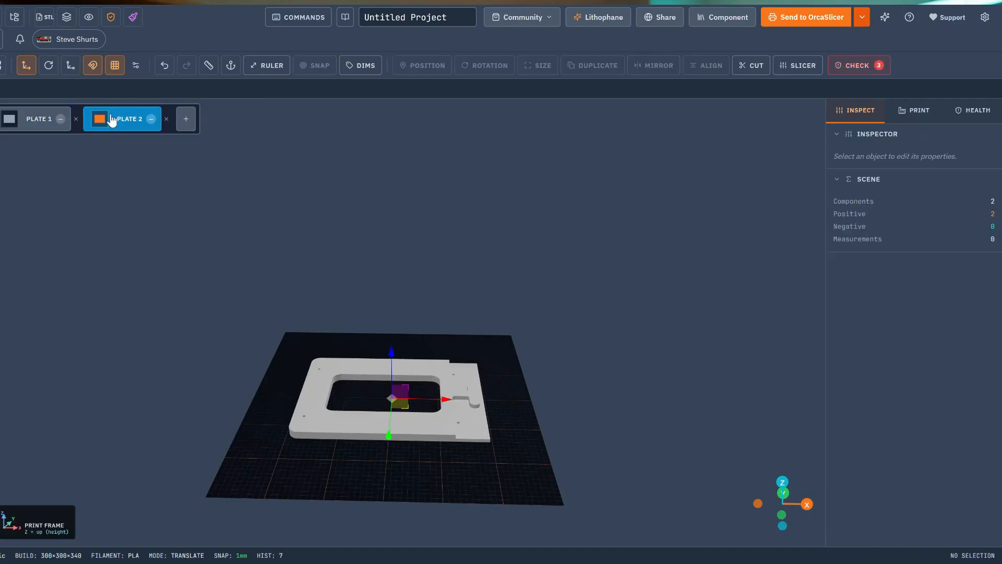
click(35, 122)
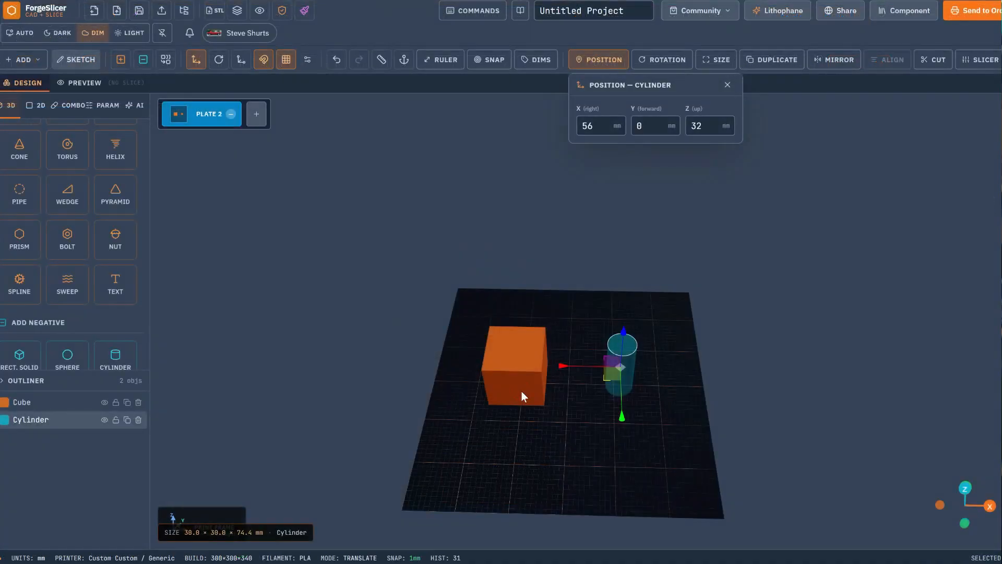
Center the orange cube on the bed.
click(521, 390)
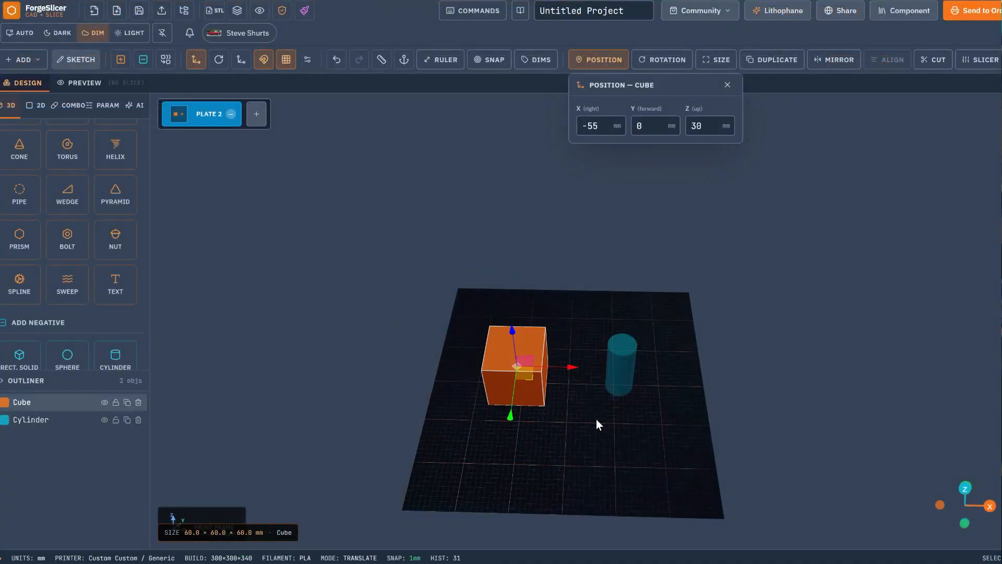
click(621, 337)
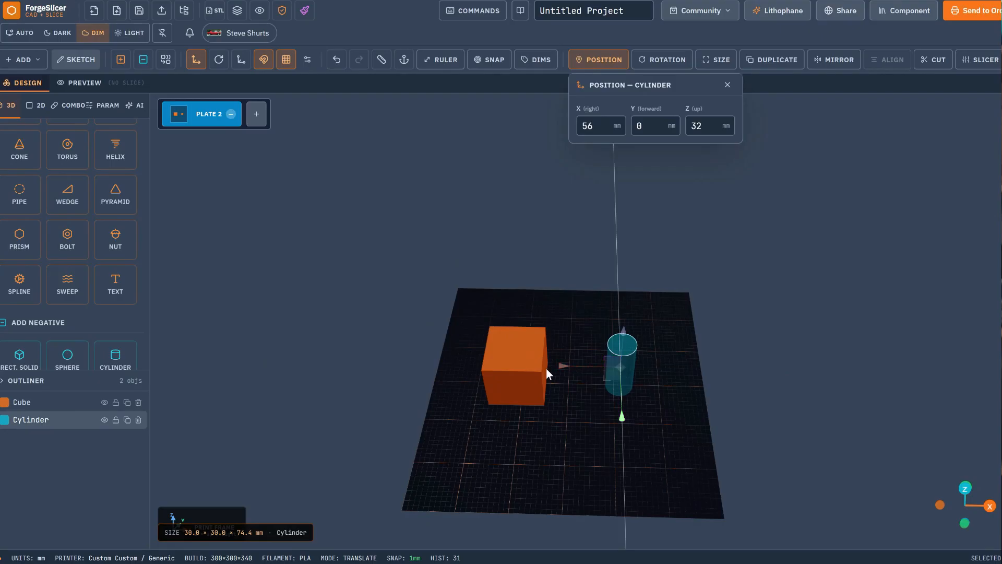
click(511, 343)
right_click(509, 341)
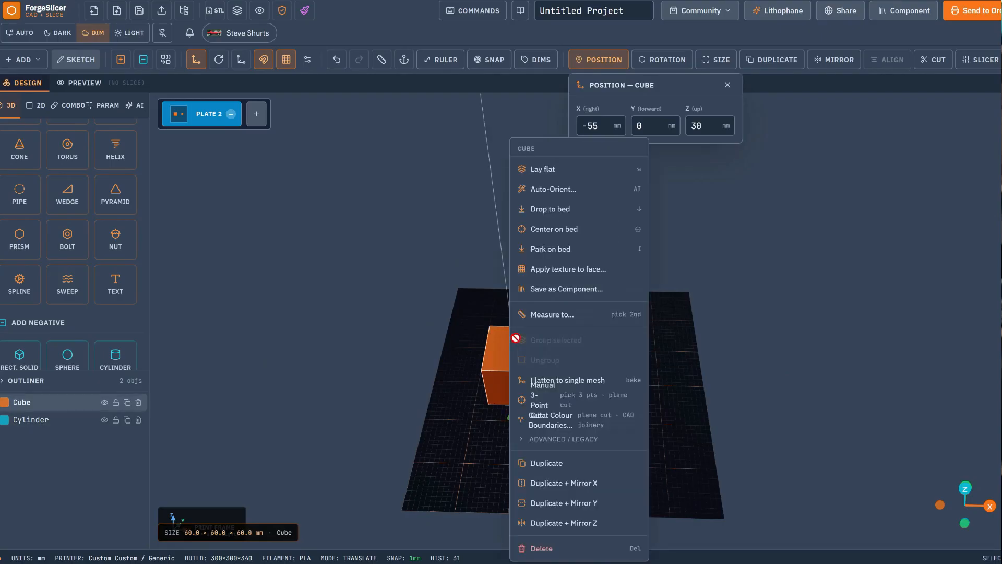
click(559, 229)
Center the negative cylinder on the bed inside the cube and inspect the overlap.
click(627, 356)
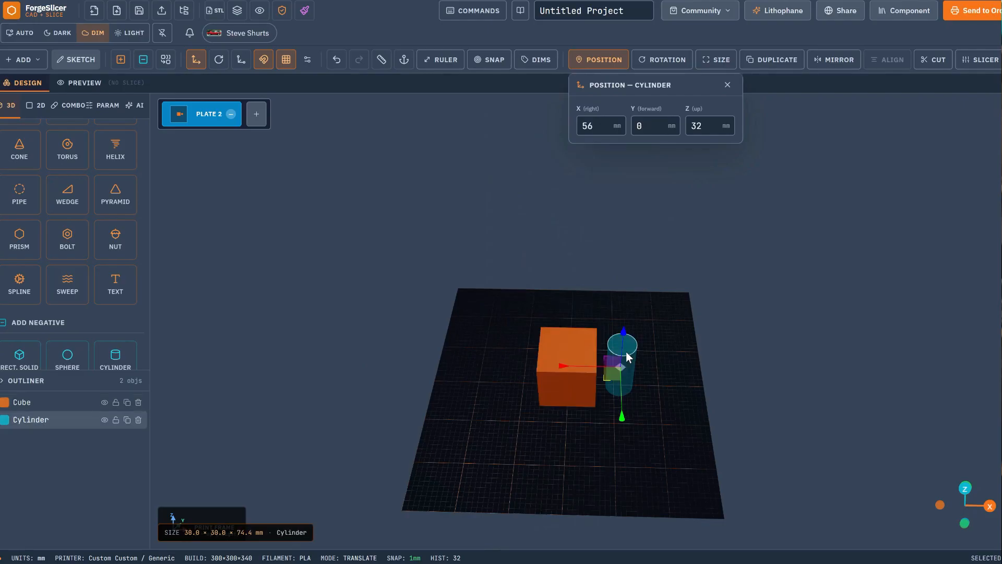
right_click(626, 353)
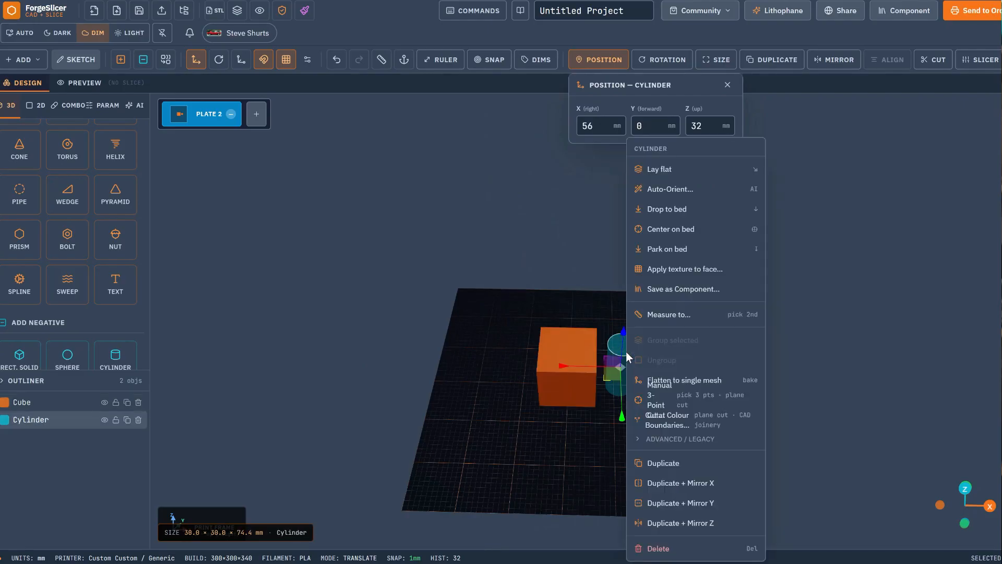
click(664, 228)
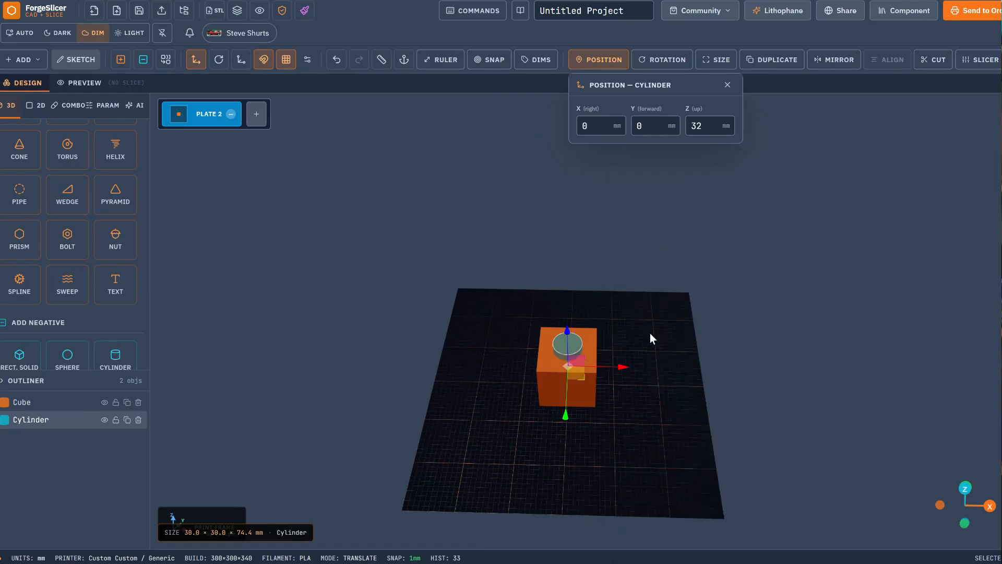
drag(605, 467, 612, 419)
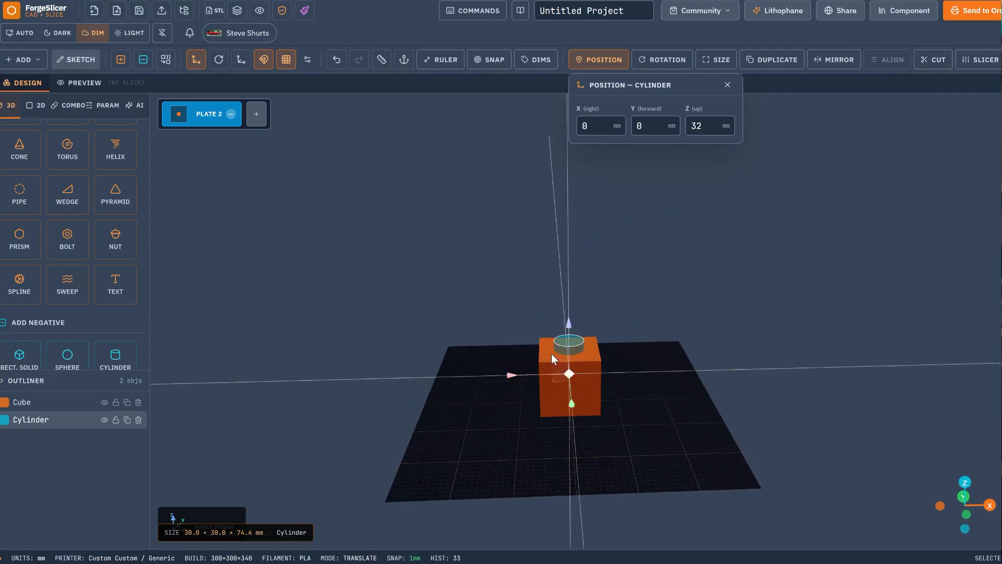
click(261, 8)
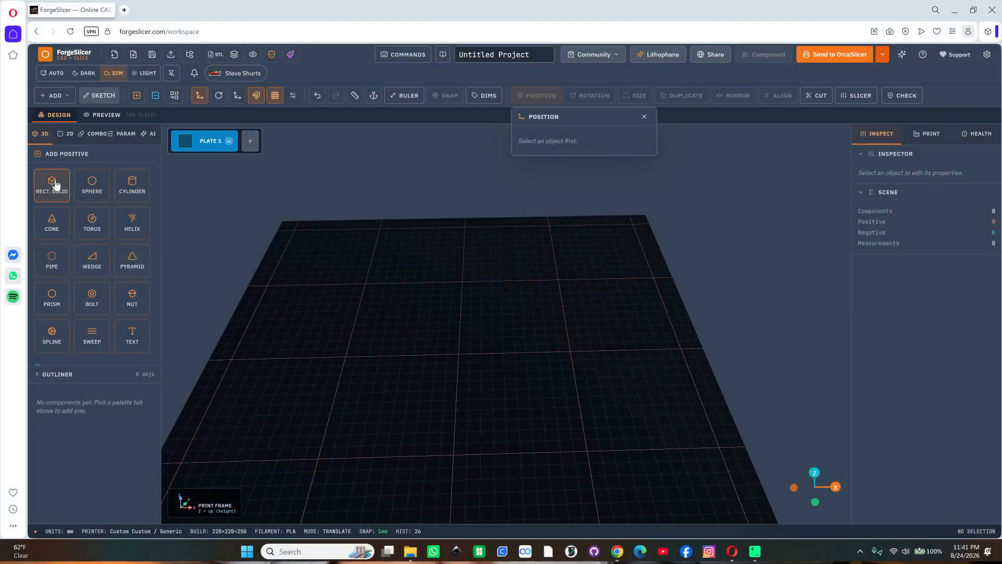
Add a positive rectangular solid, size it to 60 × 25 × 3 mm, and drop it to the bed.
click(55, 184)
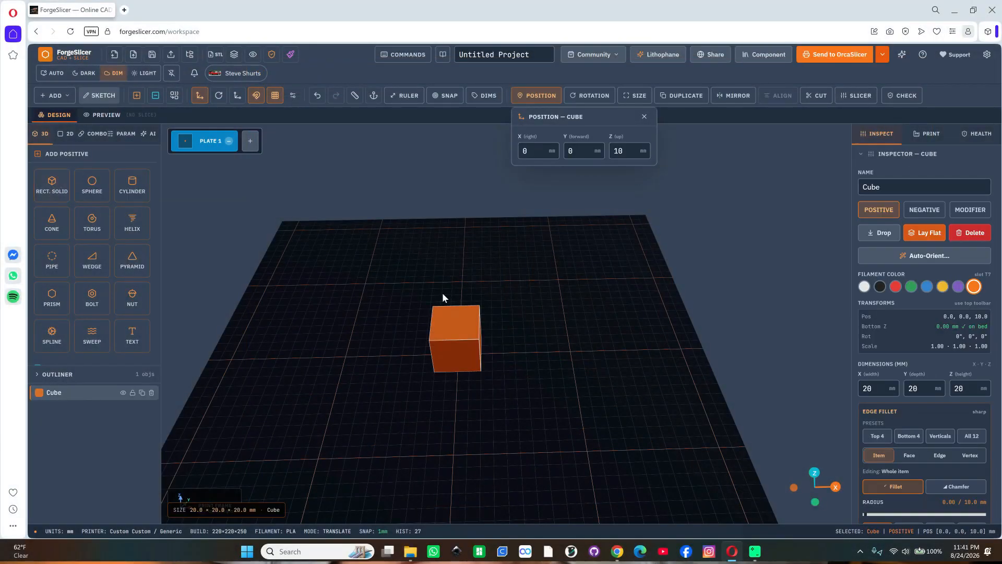
click(636, 96)
click(742, 176)
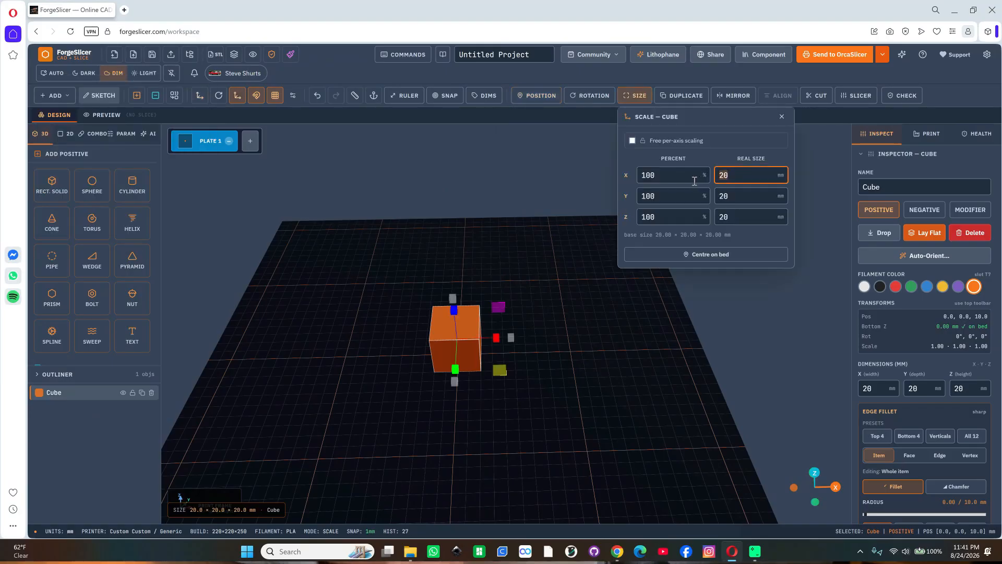
text(60)
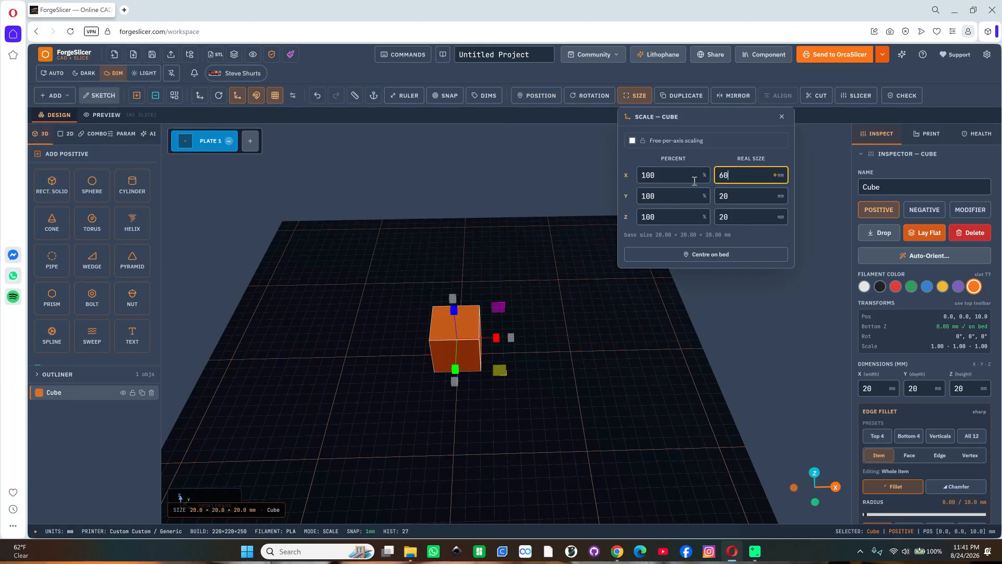
key(Tab)
text(25)
key(Tab)
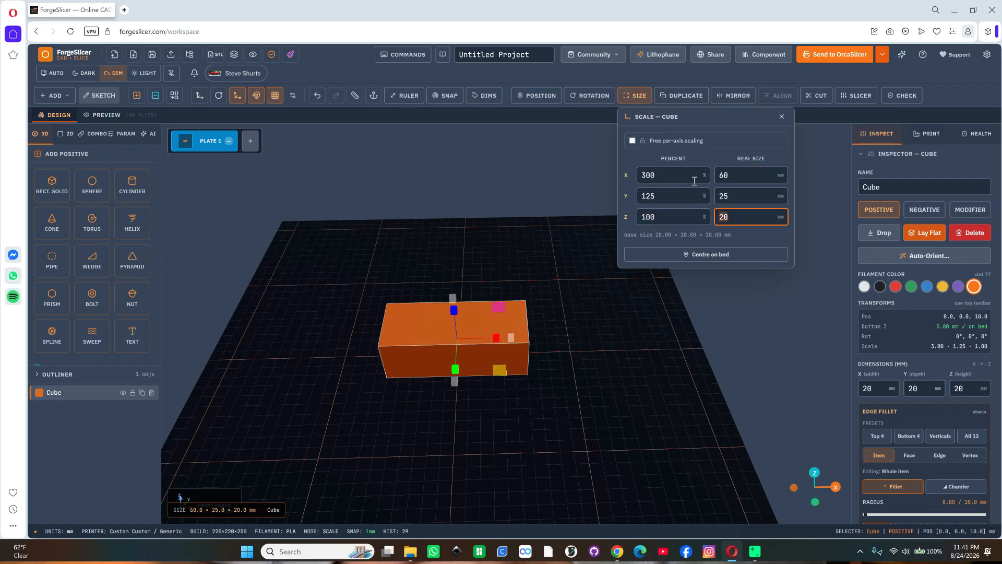
text(3)
key(Tab)
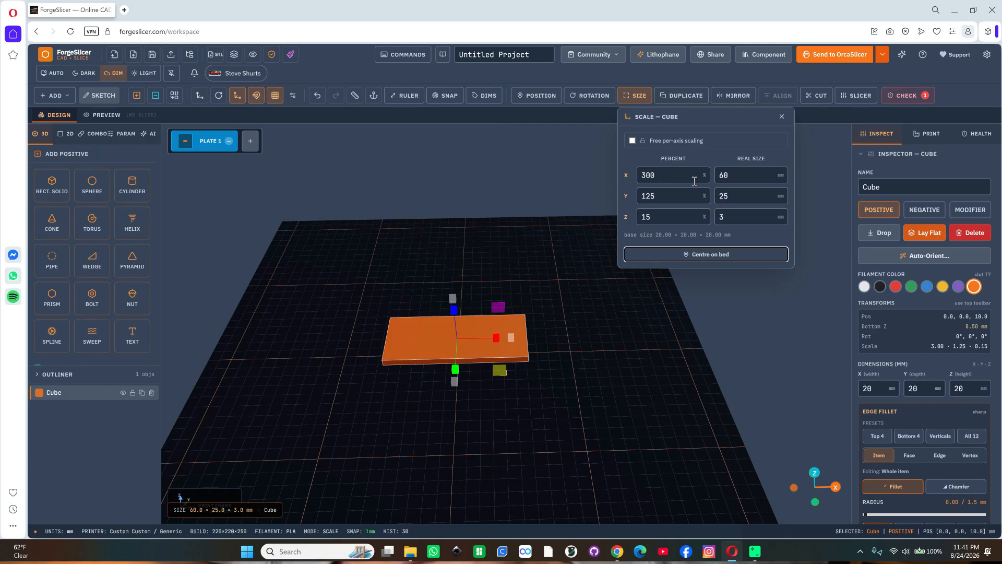
right_click(478, 336)
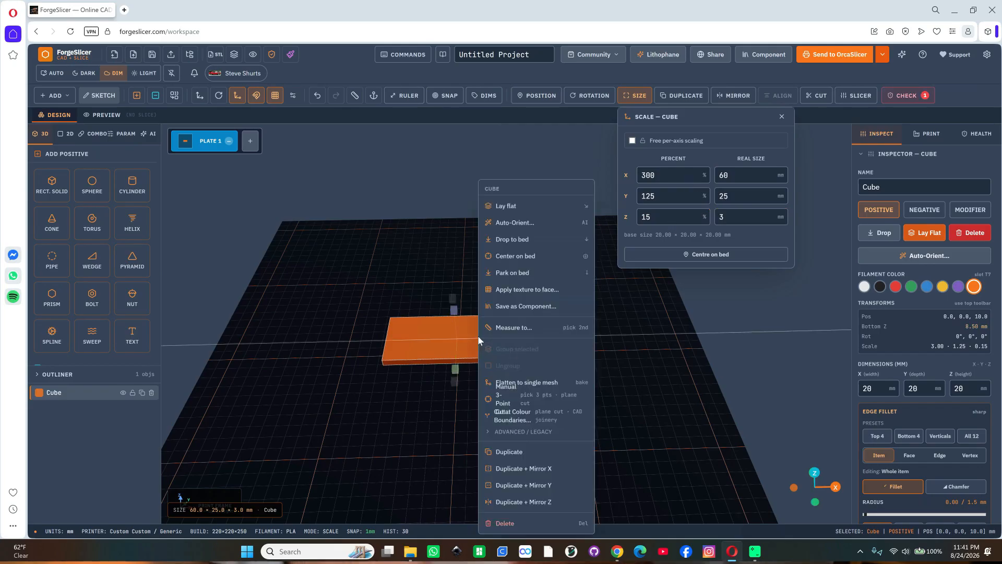
click(524, 240)
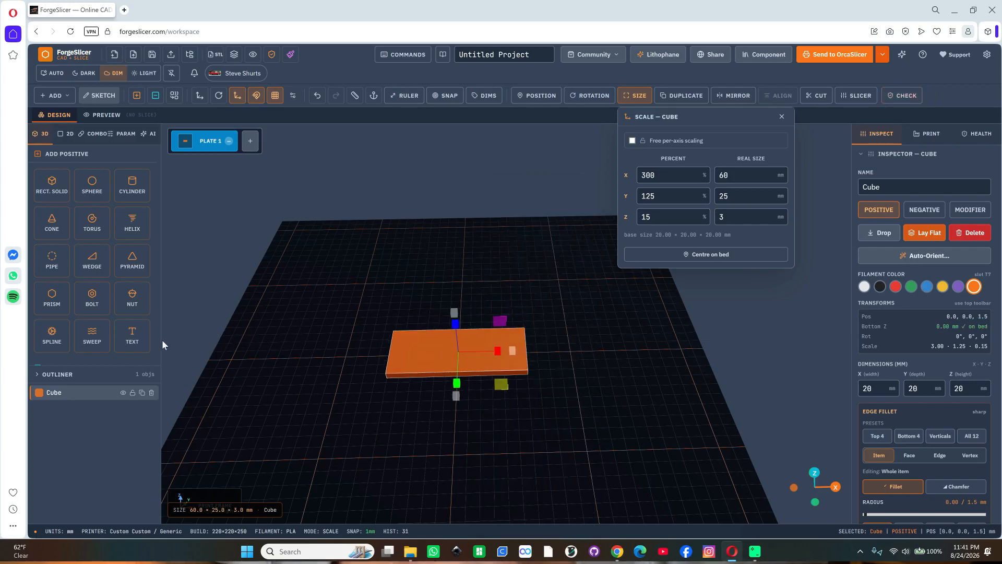
Add a positive text object reading "S" in the Bangers · Comic font with a size of 20 mm.
click(129, 338)
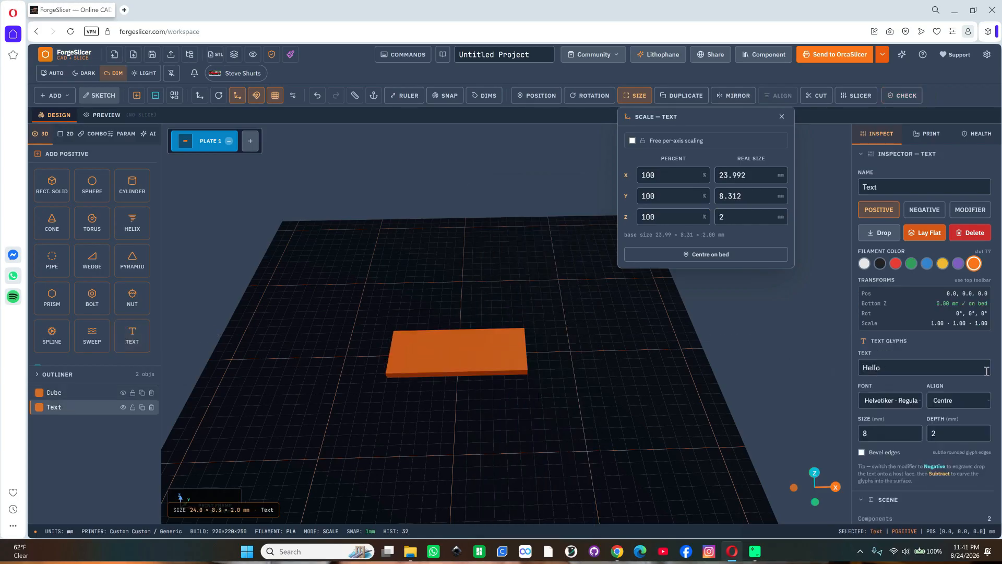
double_click(886, 369)
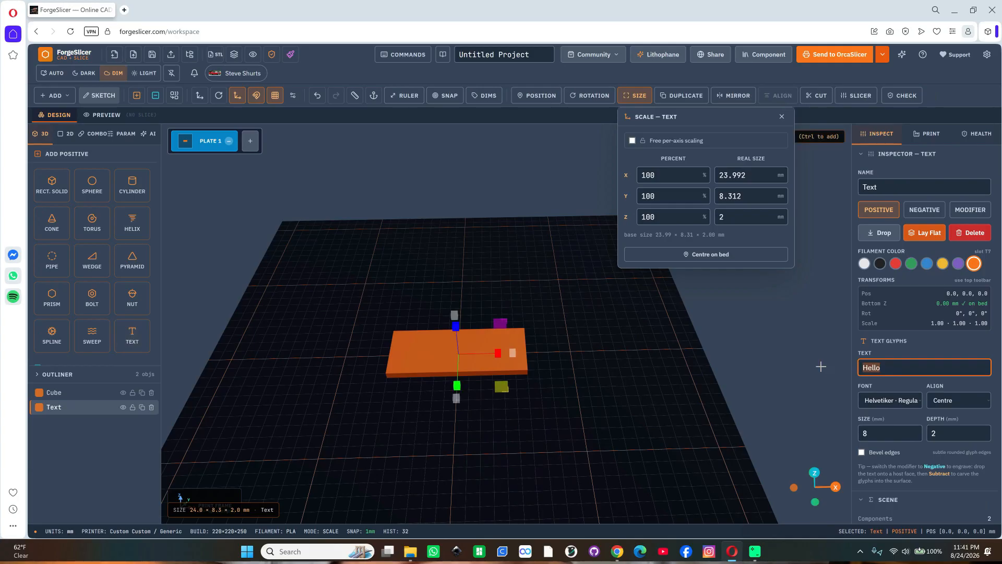
text(S)
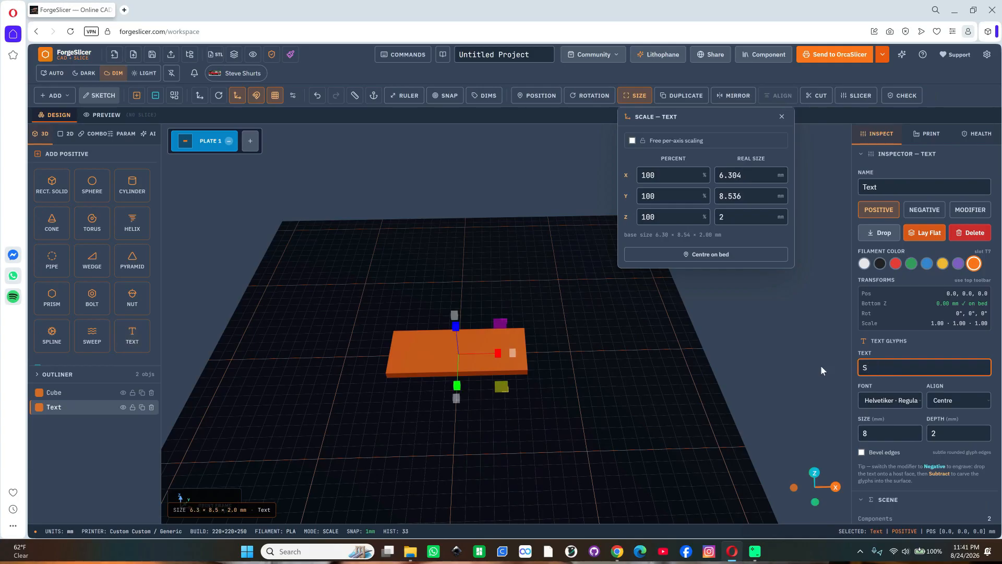
click(893, 400)
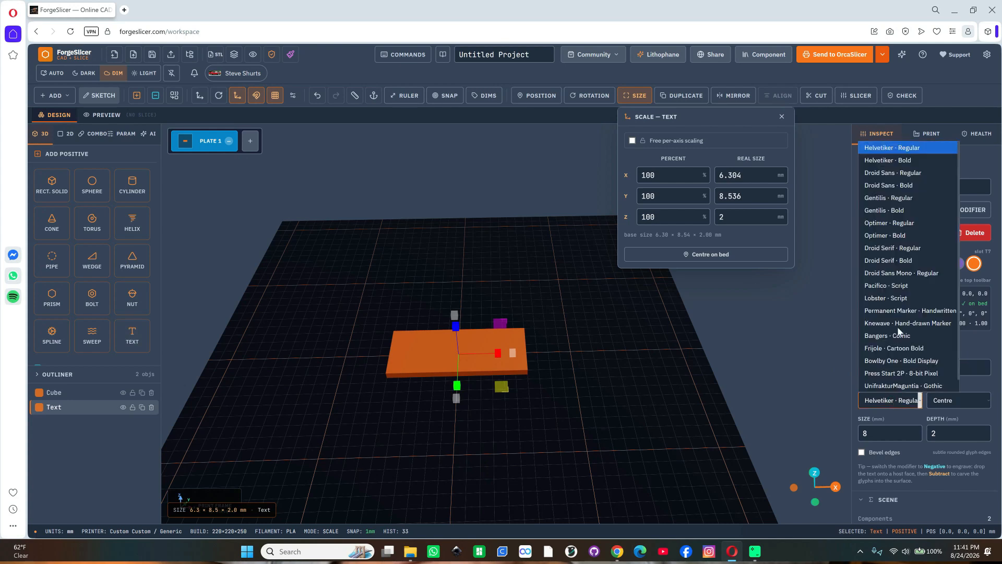
click(891, 335)
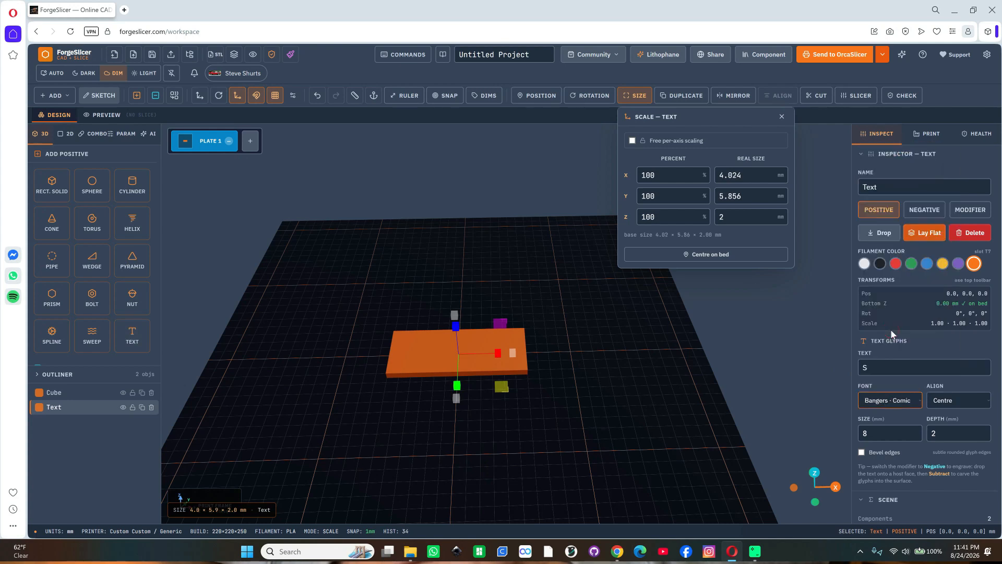
click(861, 437)
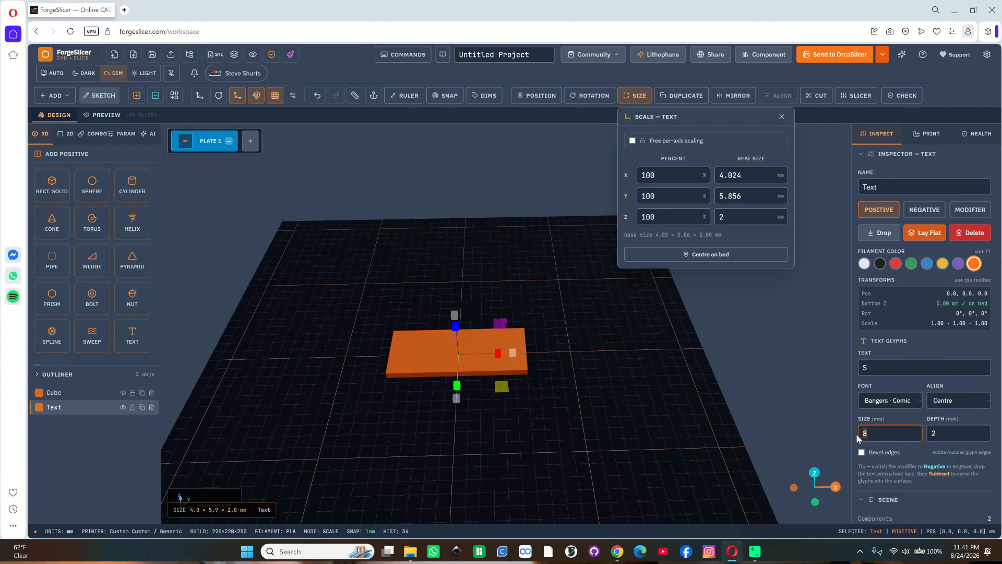
text(20)
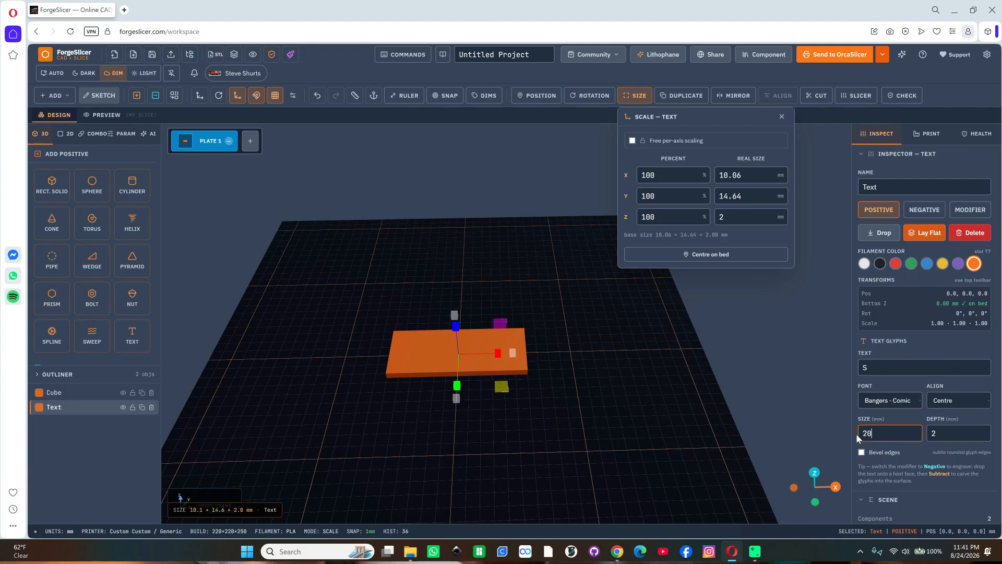
key(Tab)
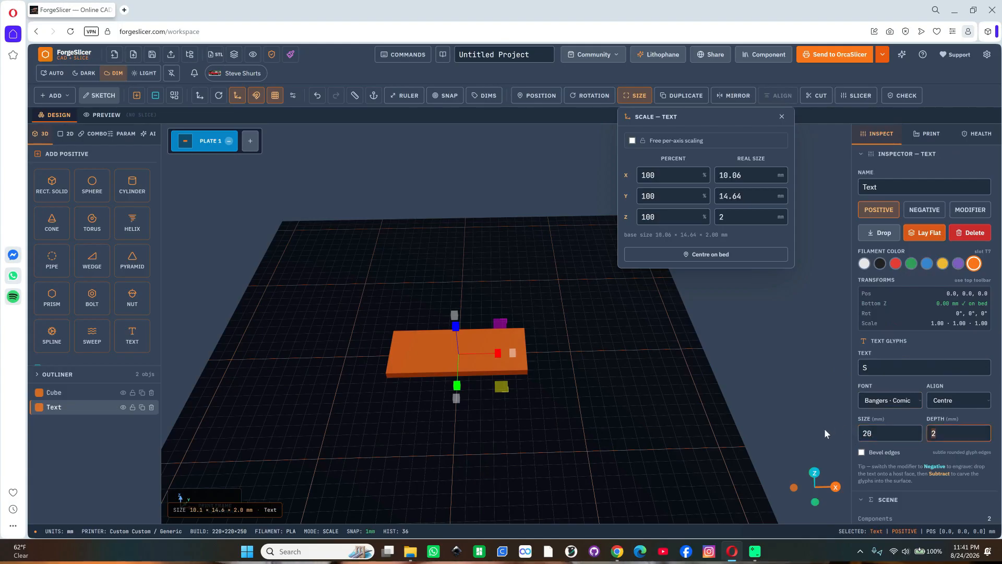
Raise the letter S to Z 3 mm and union it with the rectangular plate.
click(536, 96)
drag(456, 322, 455, 317)
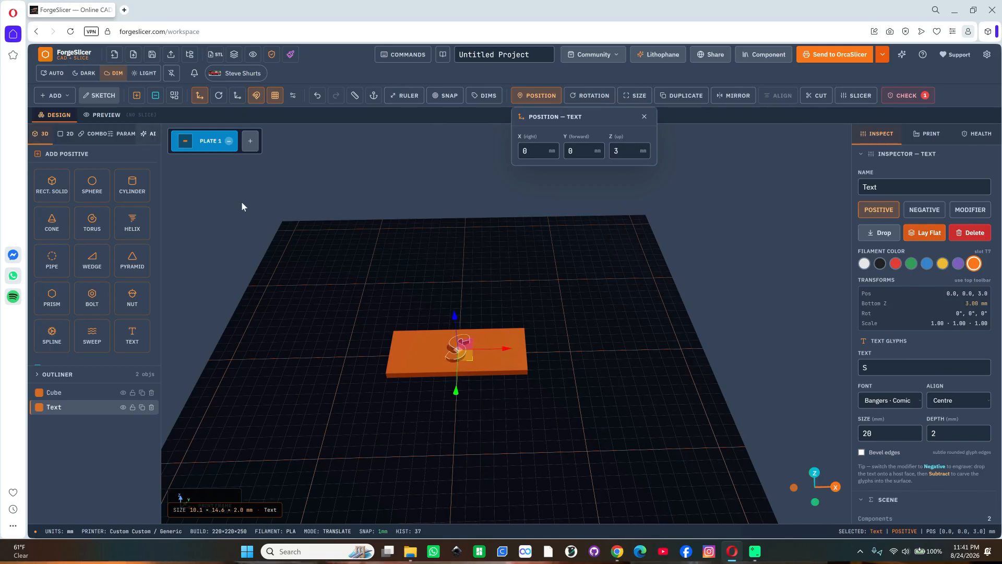
shift+click(437, 343)
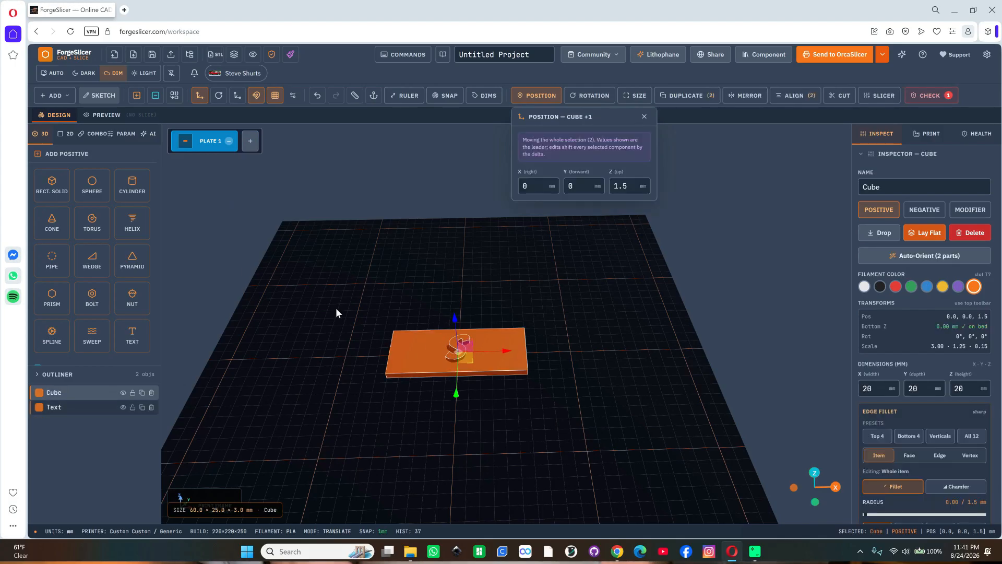
click(138, 98)
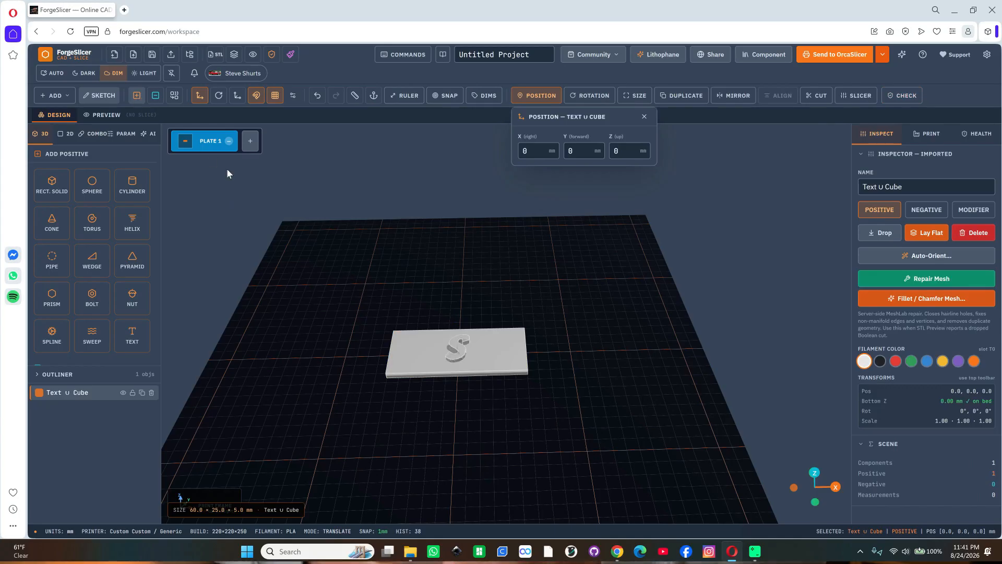
Inspect the merged plate and raised letter in the STL preview, then close the preview.
click(254, 56)
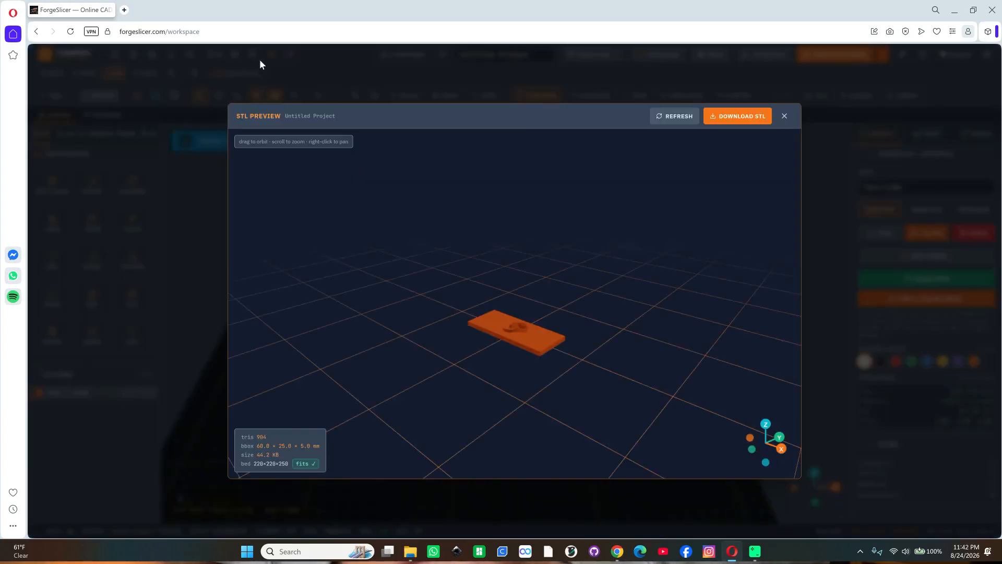
drag(440, 420, 463, 435)
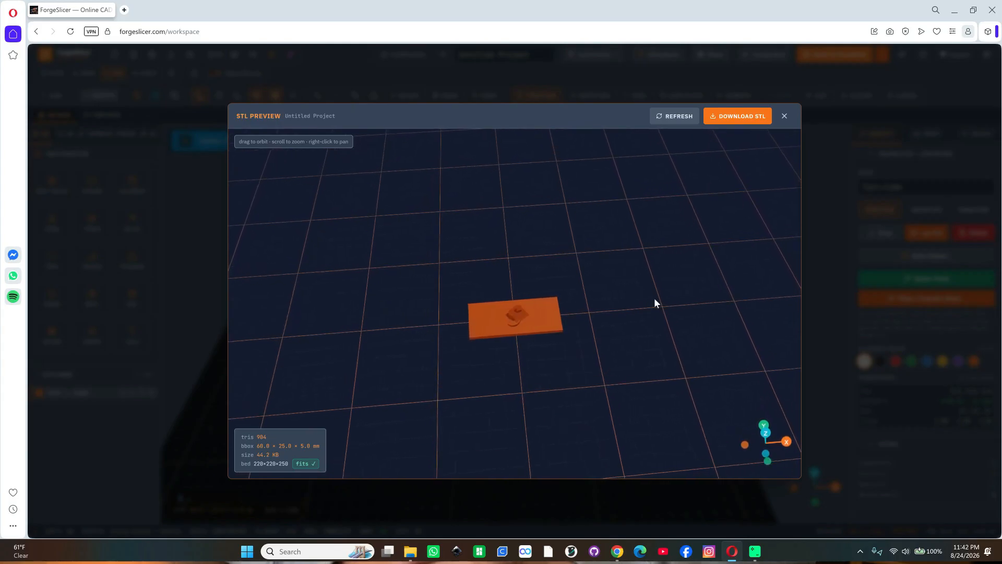
click(784, 116)
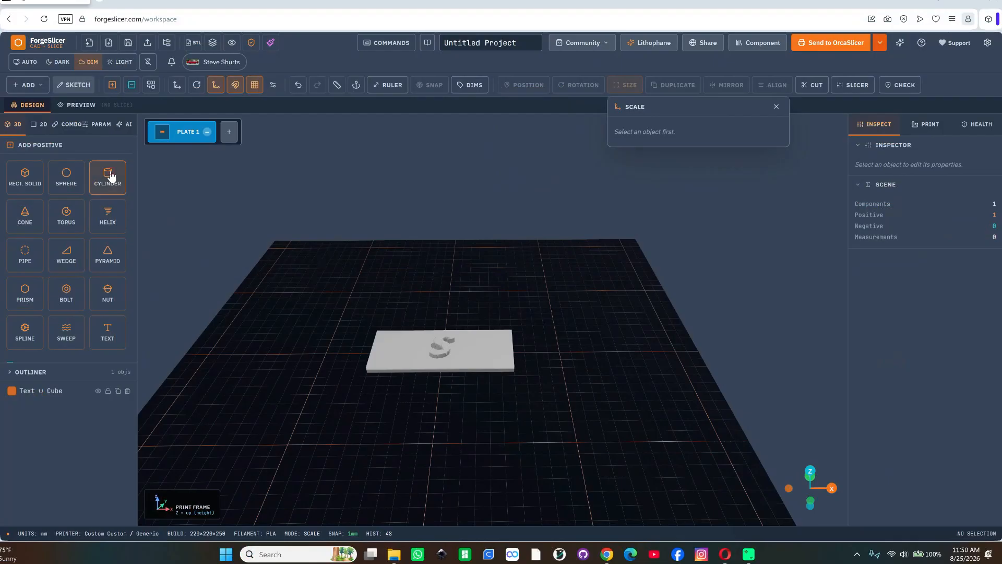
Add a positive cylinder and size it to 5 × 5 × 10 mm.
click(114, 184)
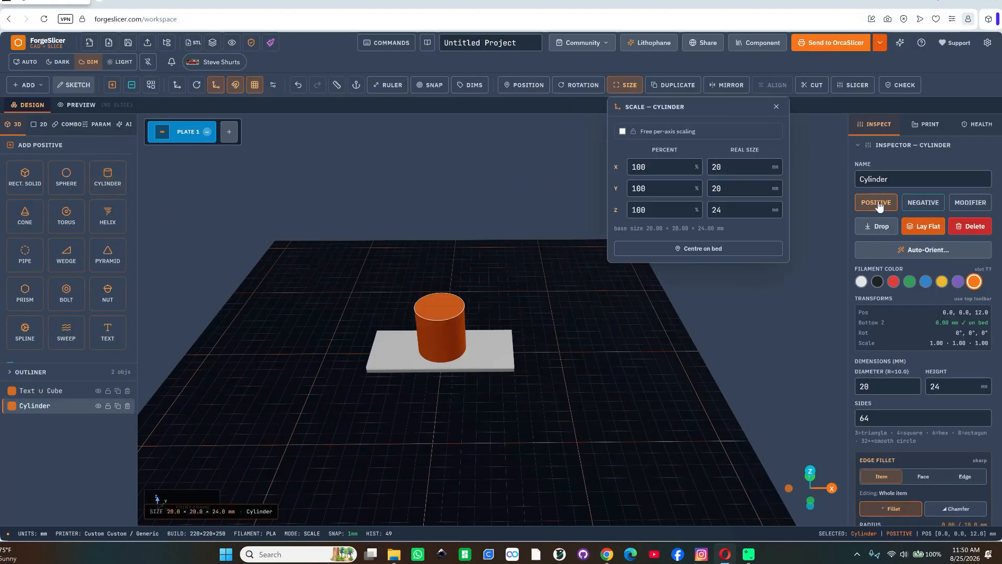
click(717, 167)
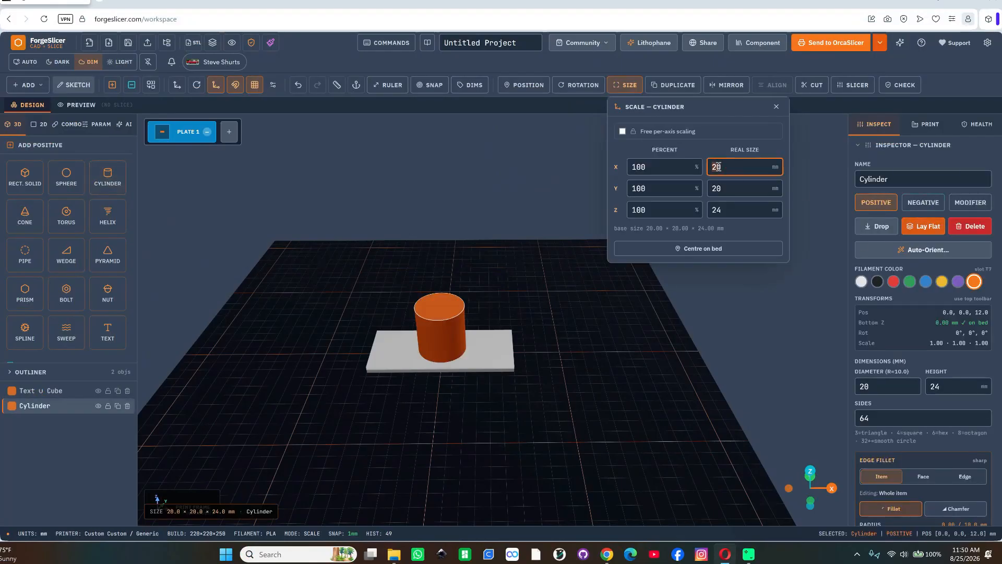
text(5)
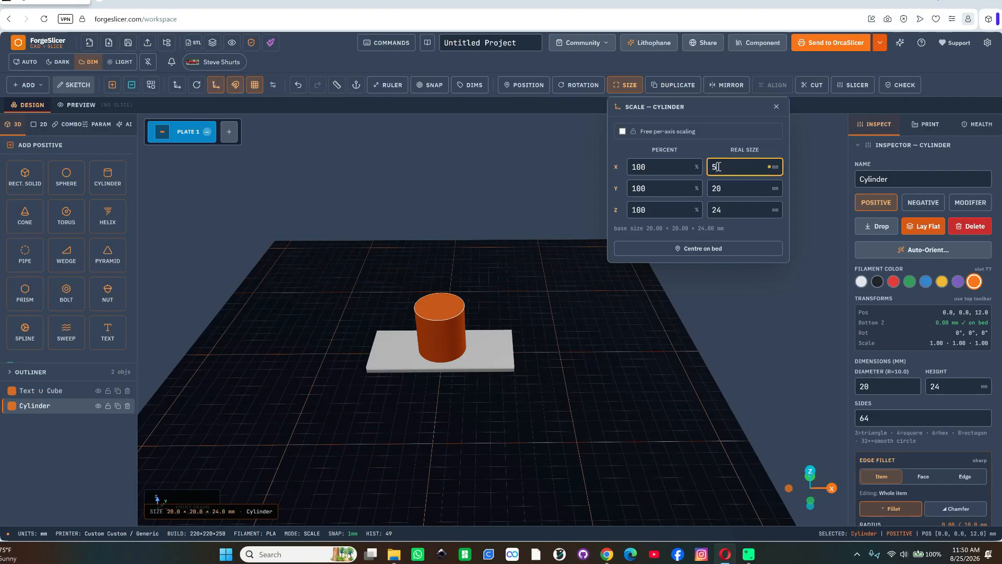
key(Tab)
text(5)
key(Tab)
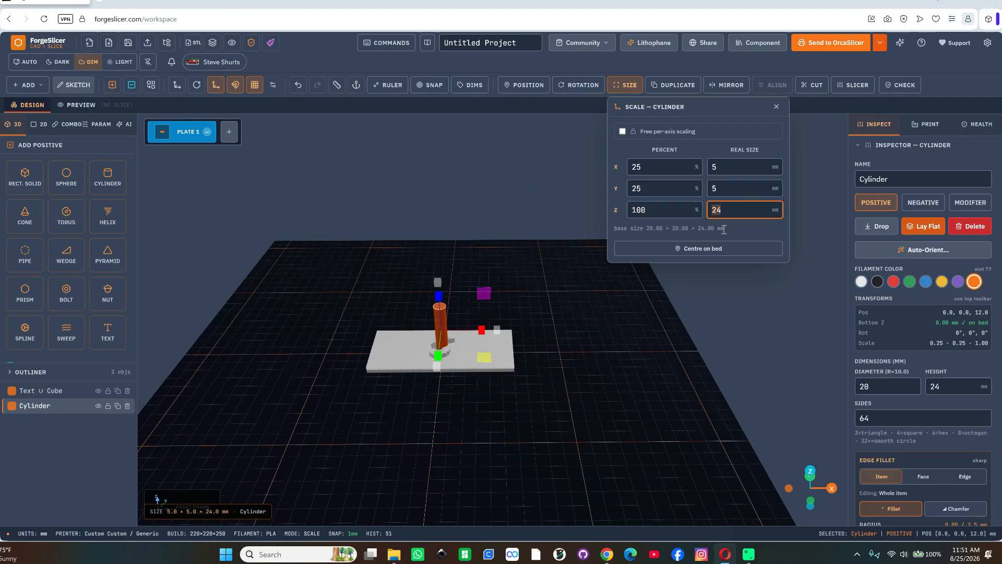
text(10)
key(Tab)
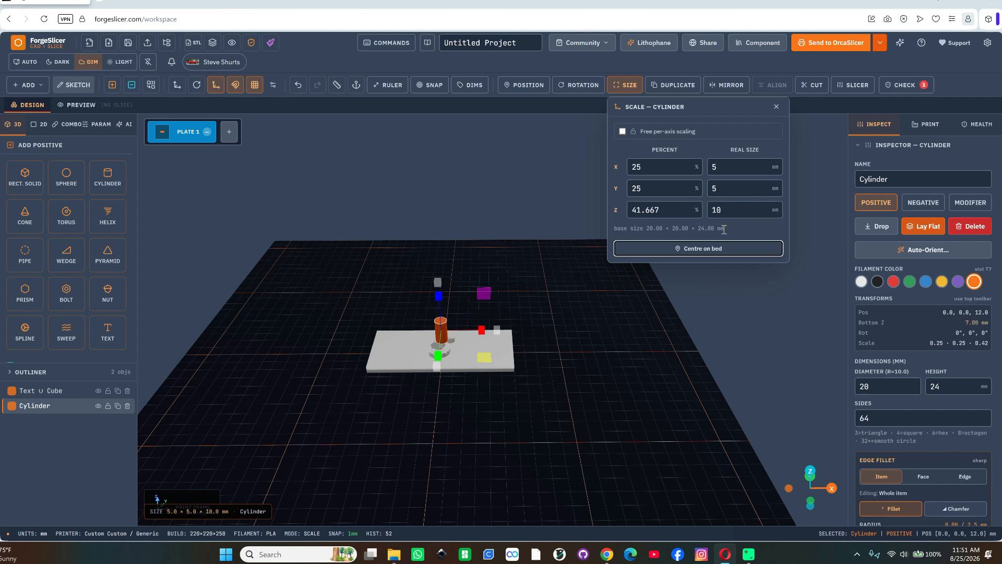
Move the cylinder to X -24, Z 2 mm near the plate's end and check from the side that it passes through.
drag(433, 323, 422, 324)
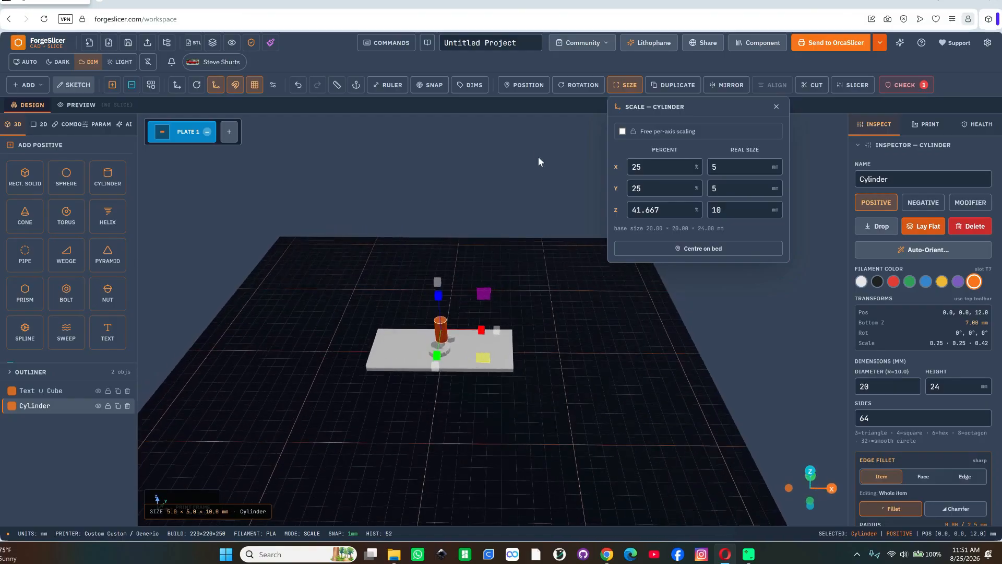
click(524, 84)
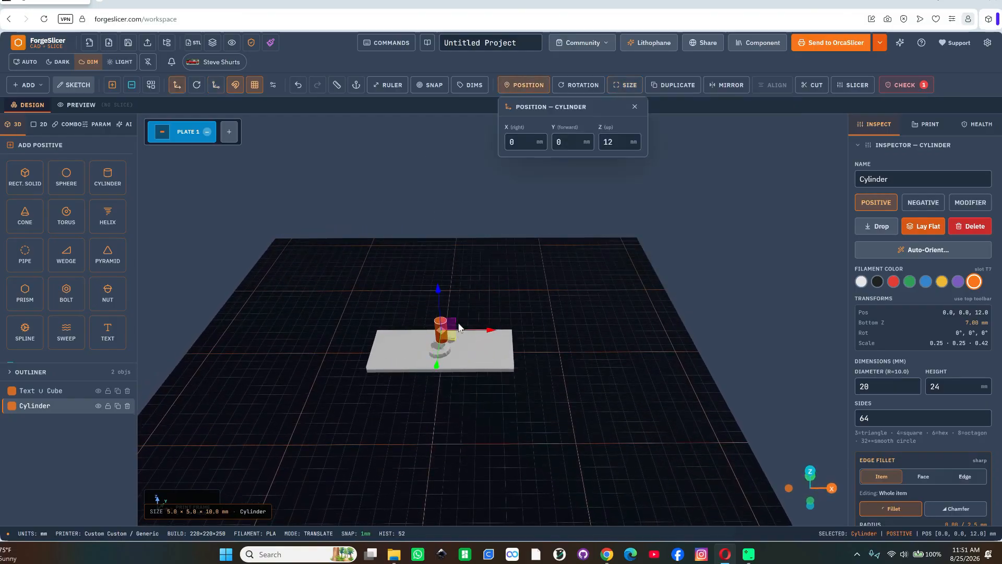
drag(459, 327, 402, 334)
drag(377, 288, 372, 307)
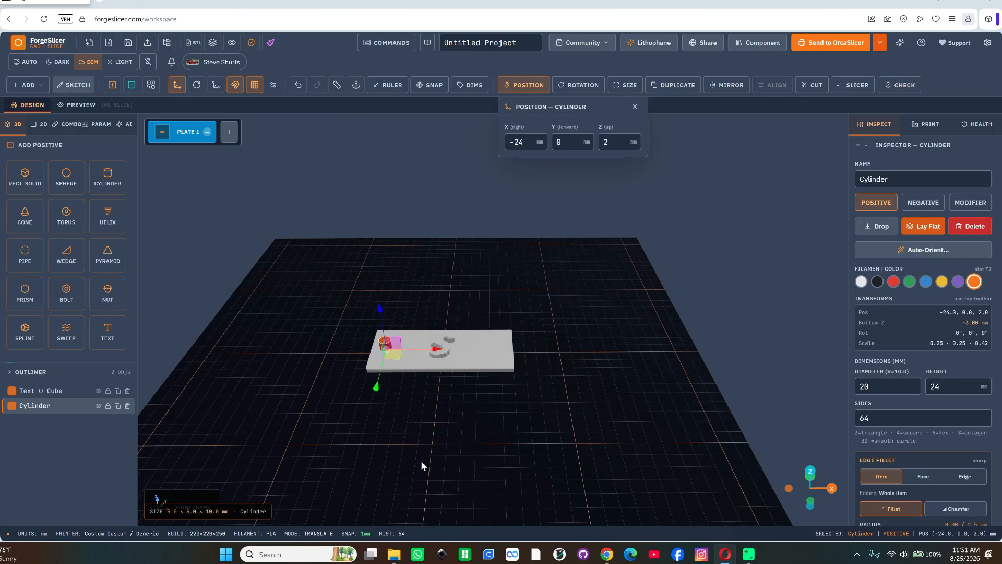
drag(441, 466, 448, 418)
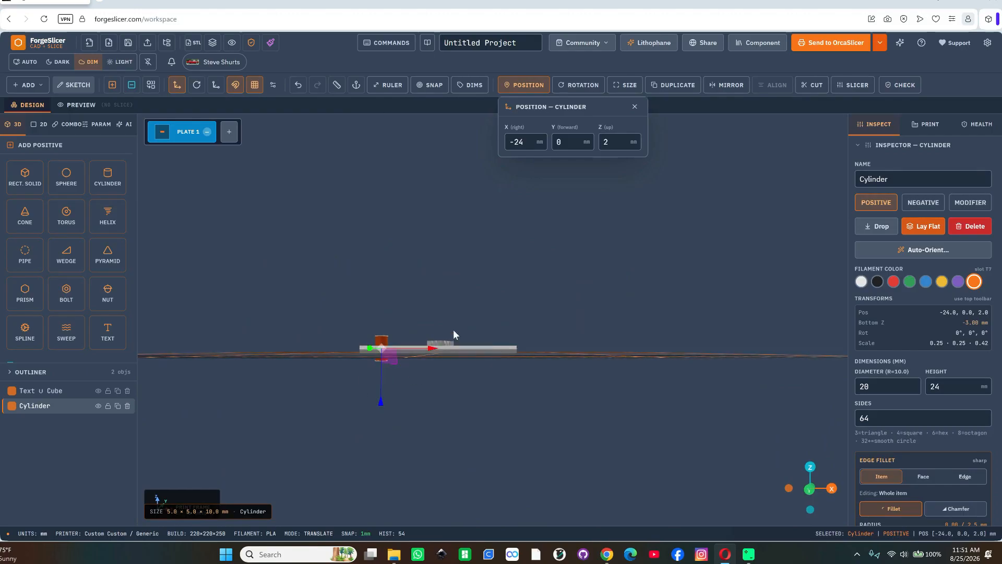
drag(459, 355, 459, 393)
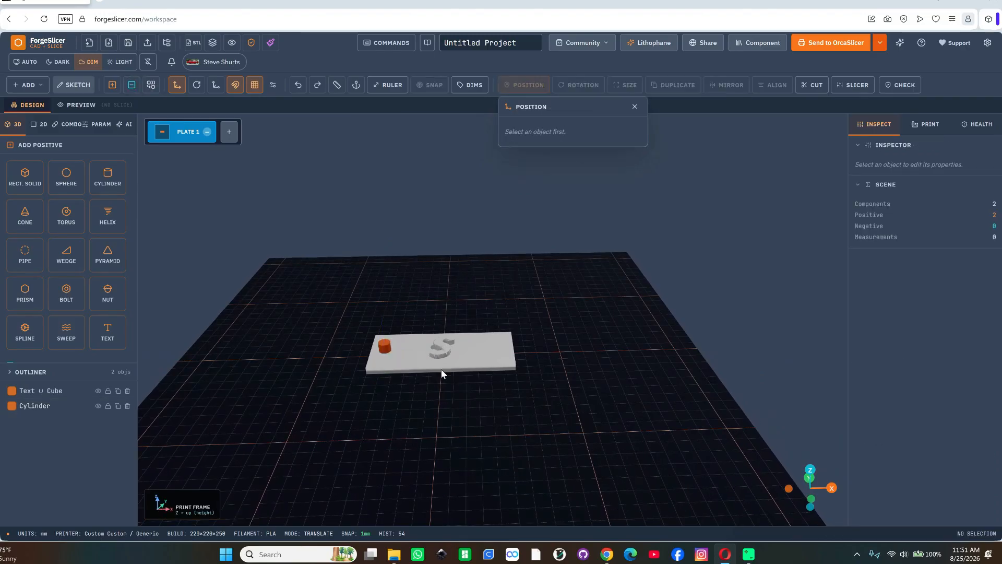
Select the lettered plate and the cylinder and subtract the cylinder from the plate.
click(420, 360)
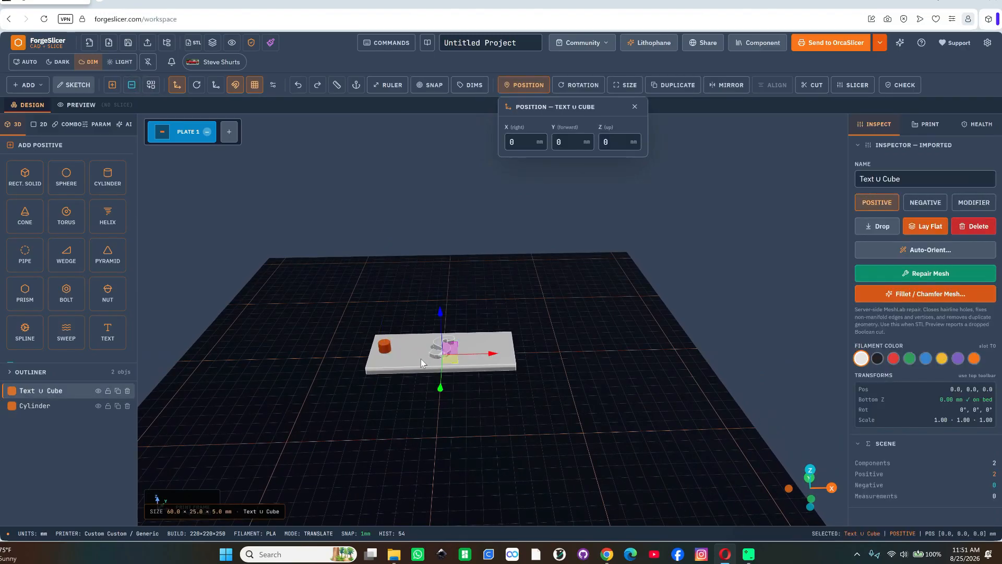
key(Escape)
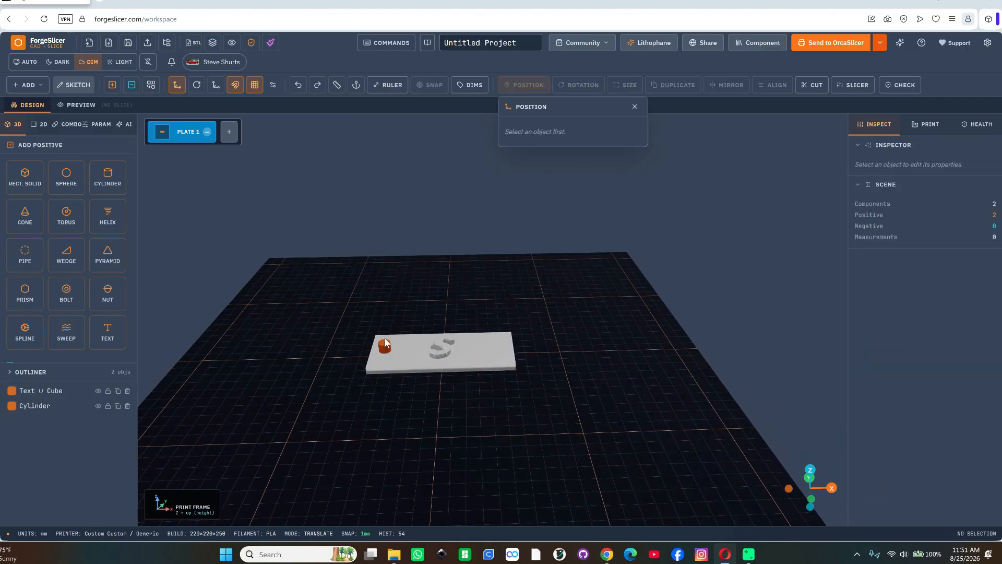
key(ctrl+a)
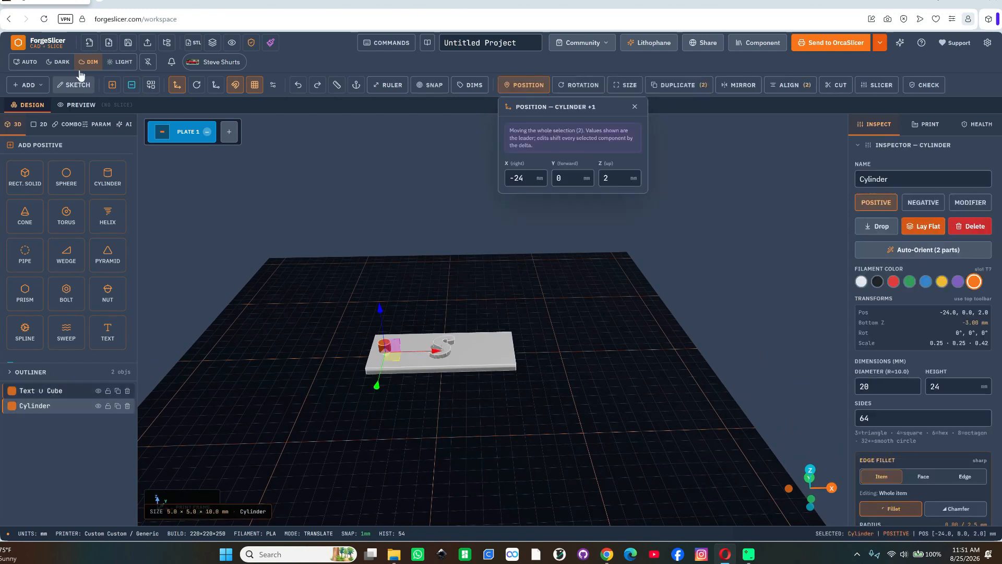
click(133, 87)
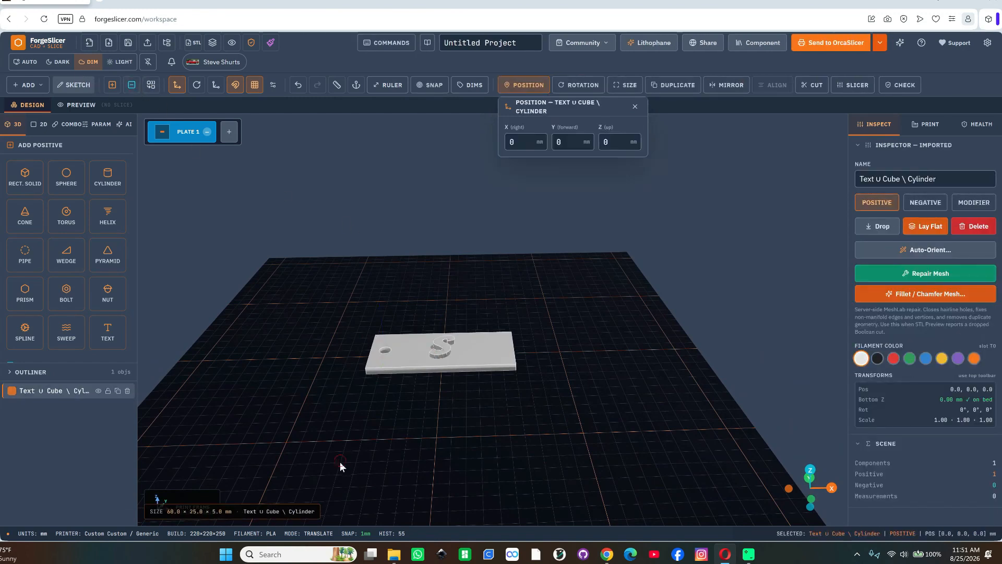
Inspect the hole in the lettered plate in the STL preview and close the preview.
click(233, 43)
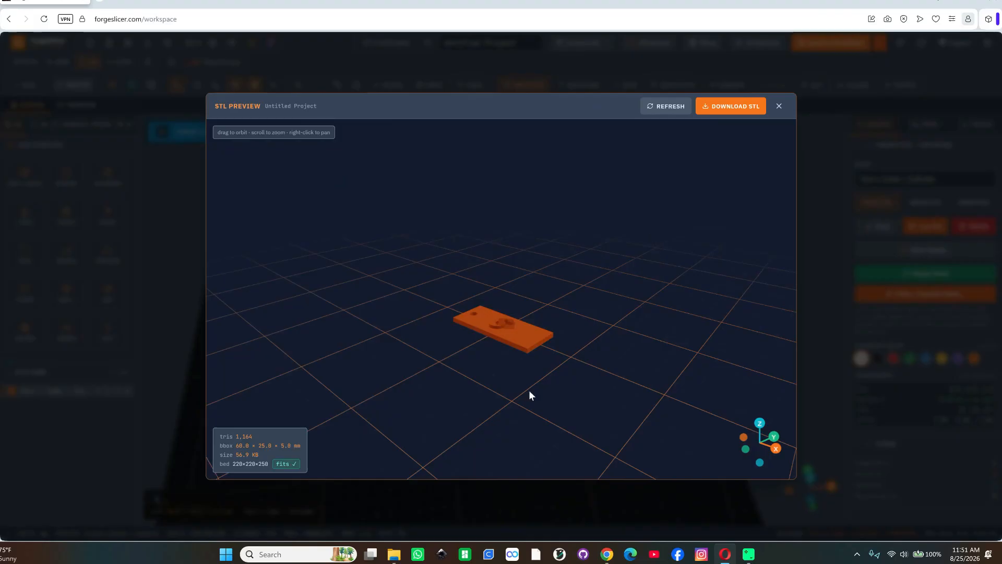
drag(539, 438, 608, 466)
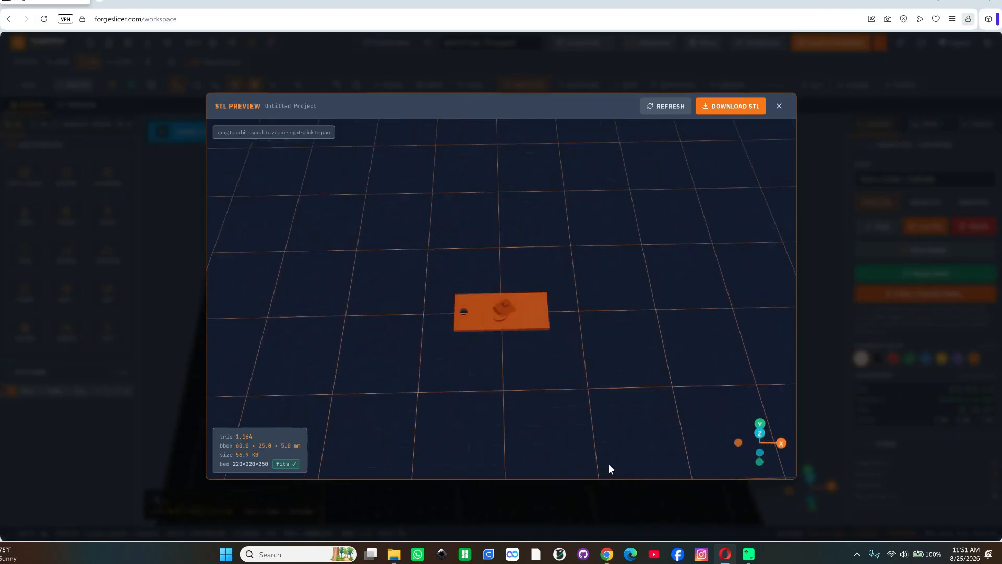
click(780, 106)
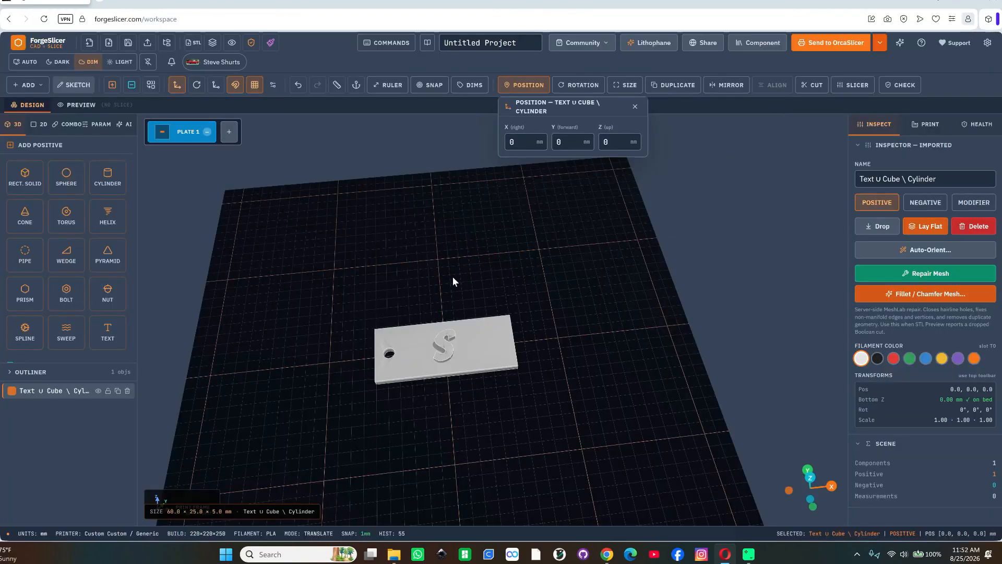
Undo the cylinder subtraction and change the cylinder from positive to negative.
key(ctrl+z)
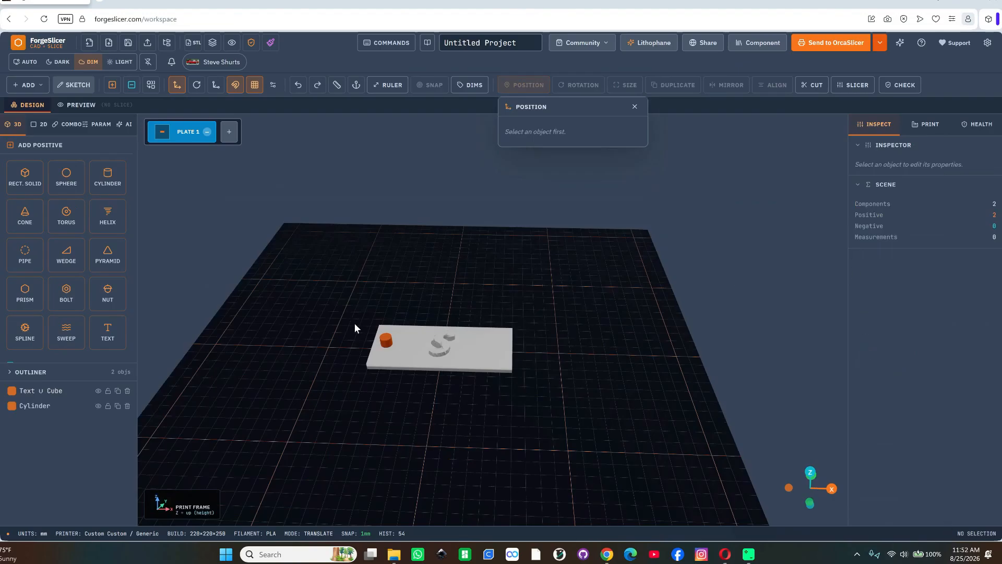
click(387, 342)
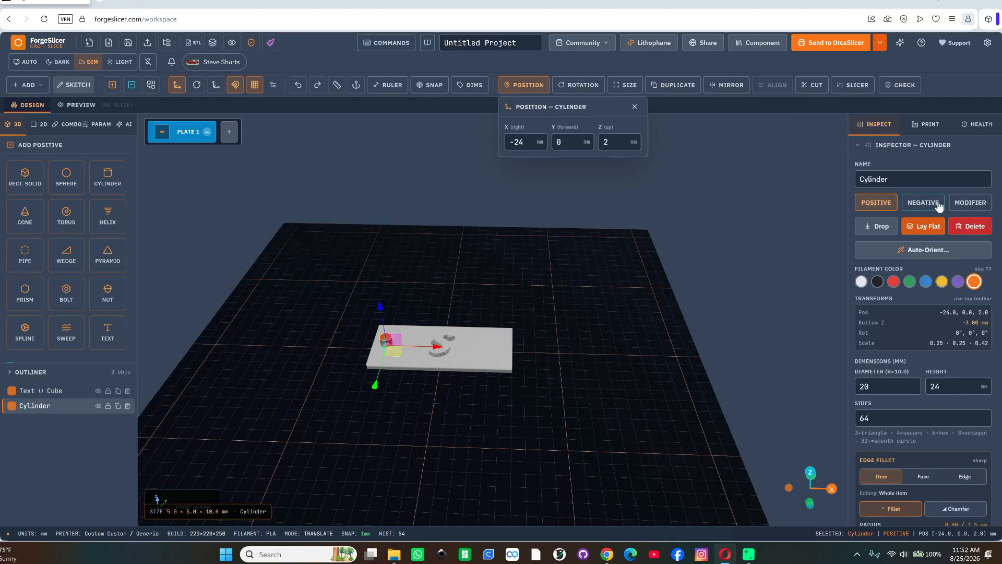
click(918, 204)
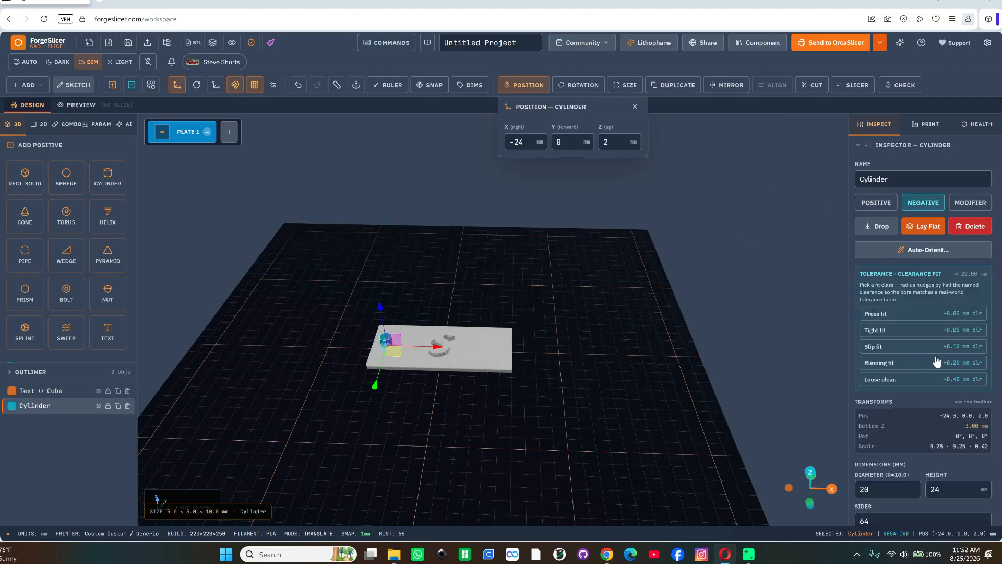
drag(439, 445, 444, 478)
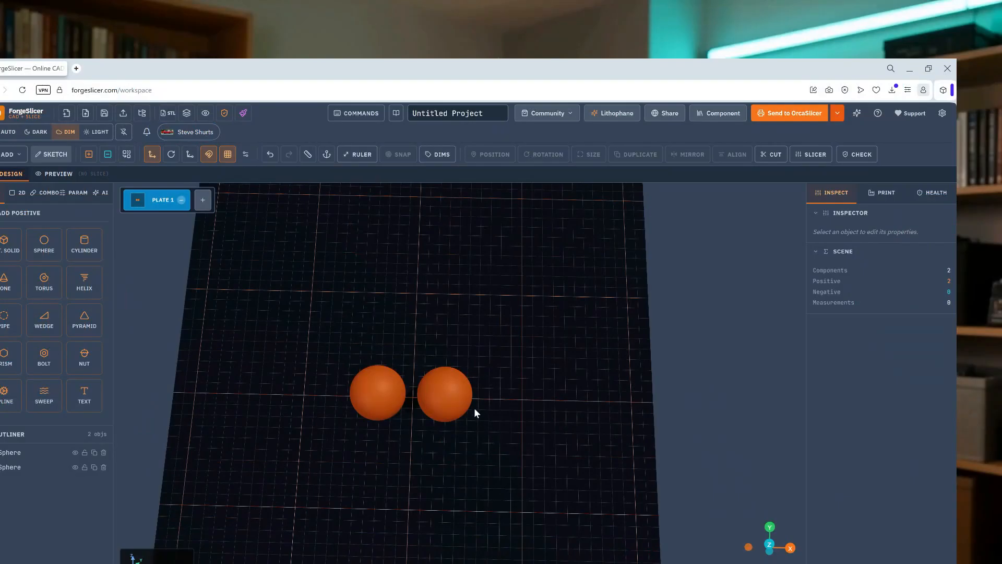
Move the two spheres along X to 3 mm and -7 mm so that they overlap.
click(463, 397)
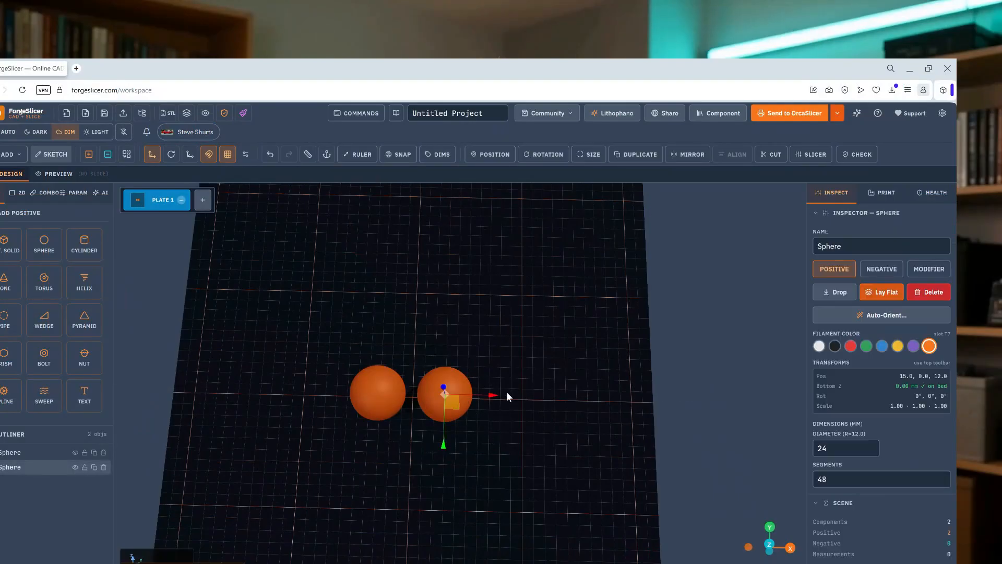
drag(492, 396, 465, 398)
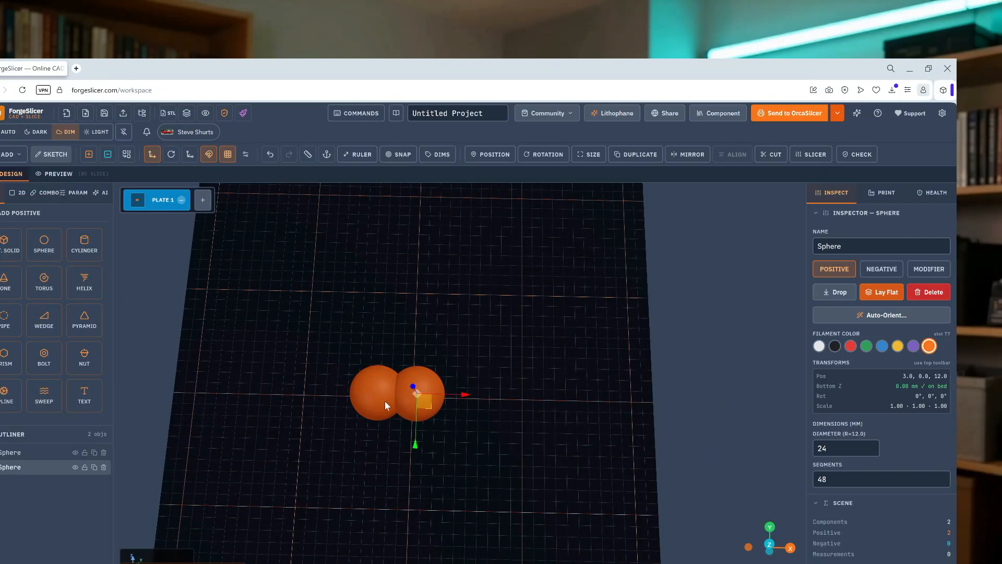
click(364, 400)
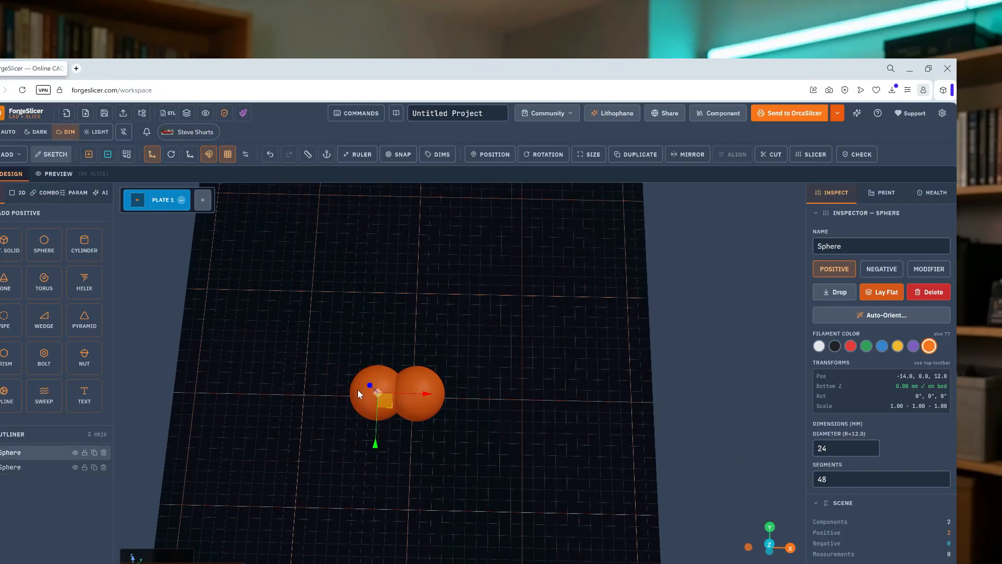
drag(434, 393, 445, 394)
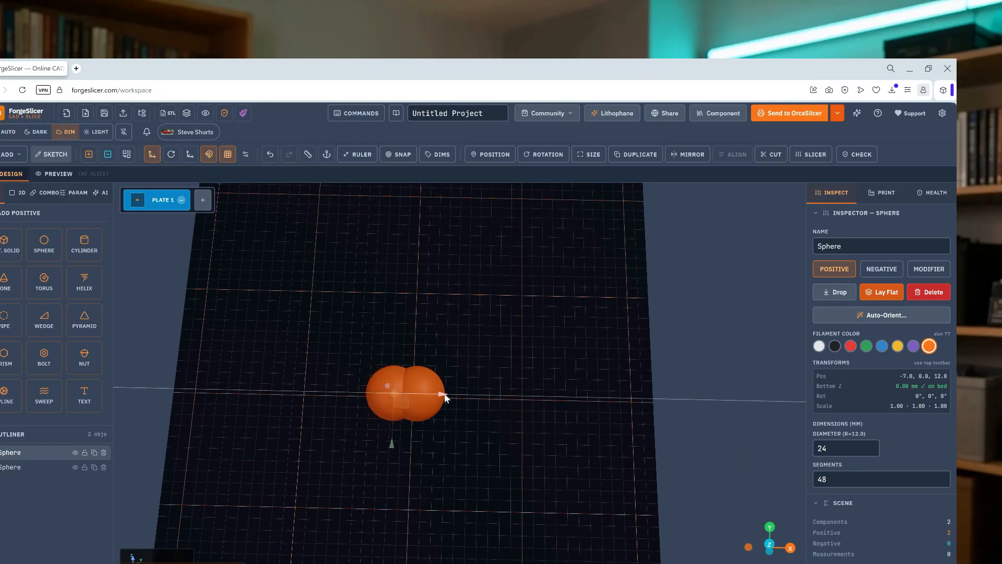
Intersect the two overlapping spheres into one lens-shaped body and look at it from another angle.
click(444, 393)
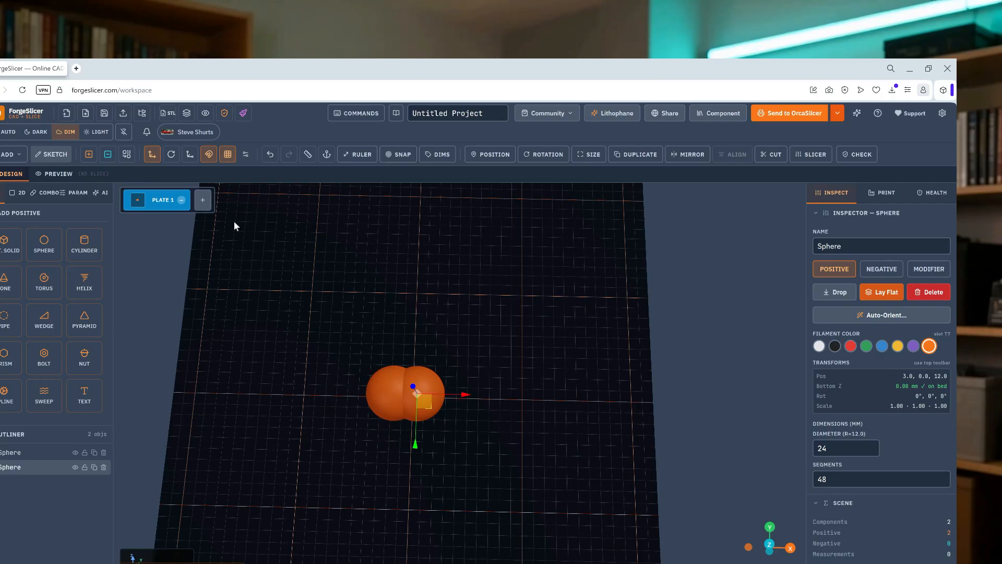
click(126, 155)
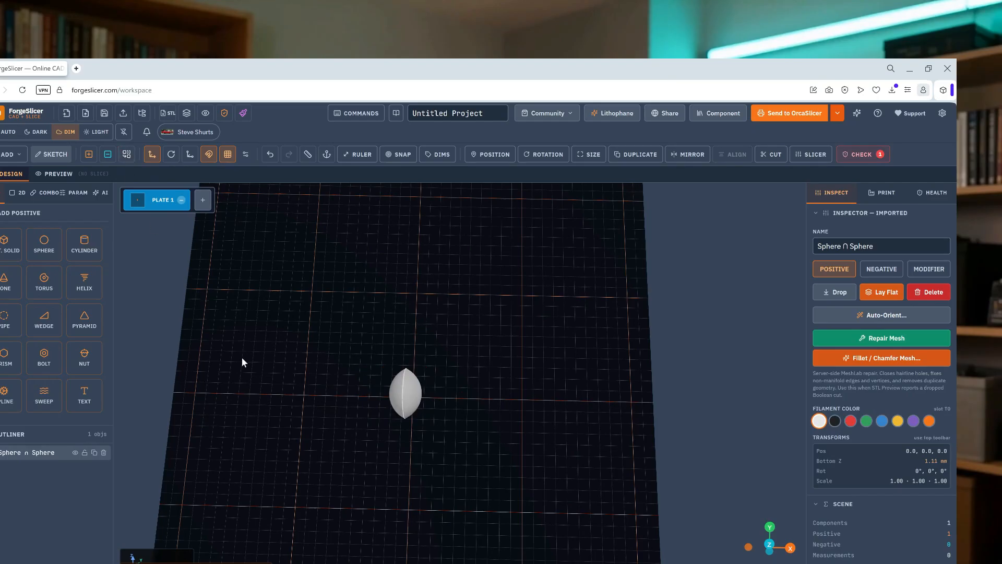
drag(406, 483, 383, 412)
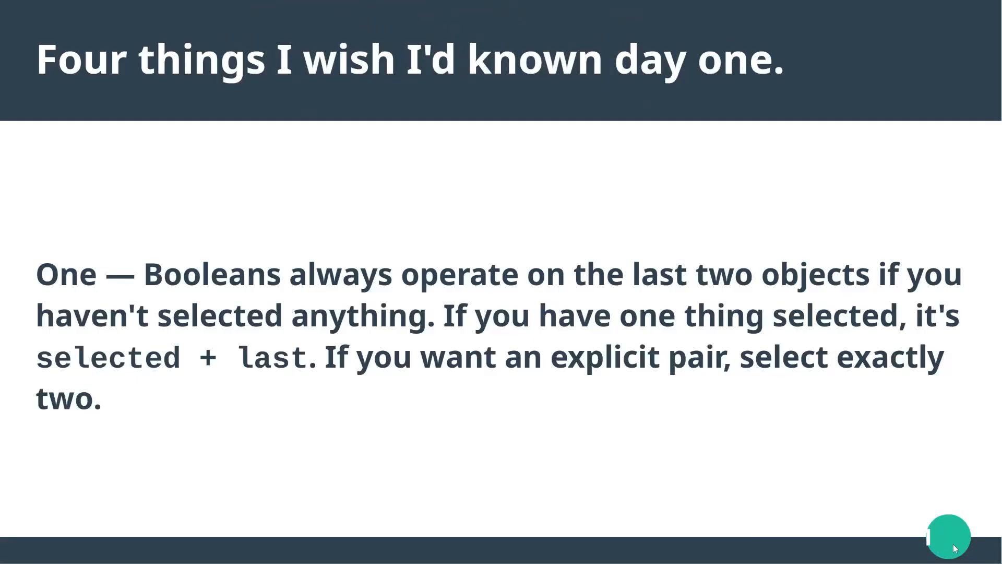